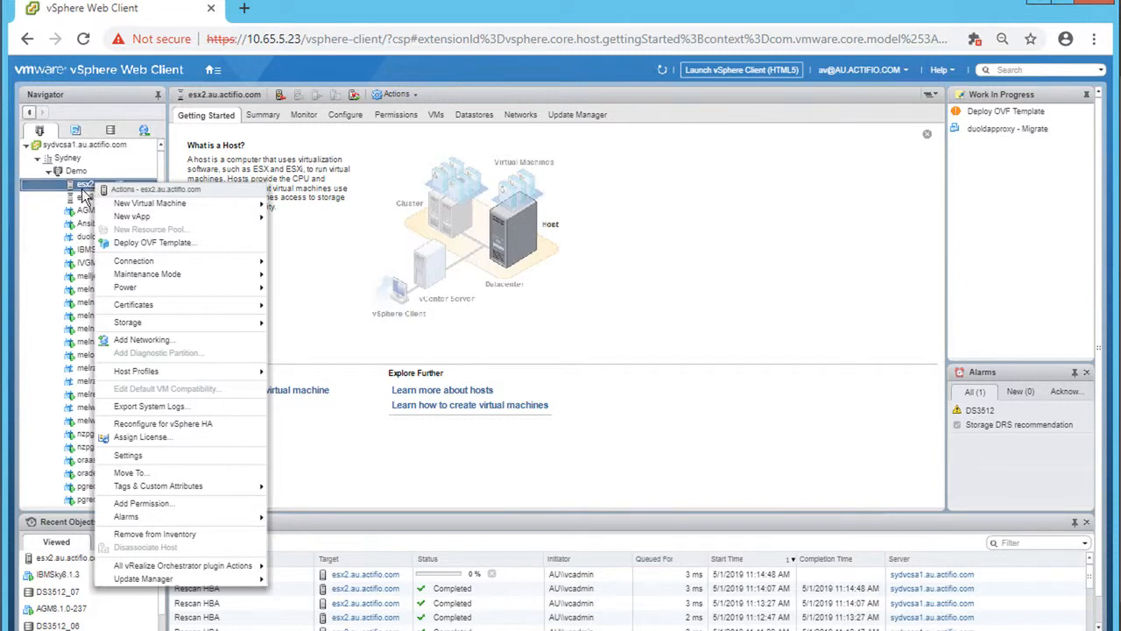
# - Start an OVF template deployment on host esx2 using local file Sky8.1.3-643-ibm.ova
pyautogui.click(159, 241)
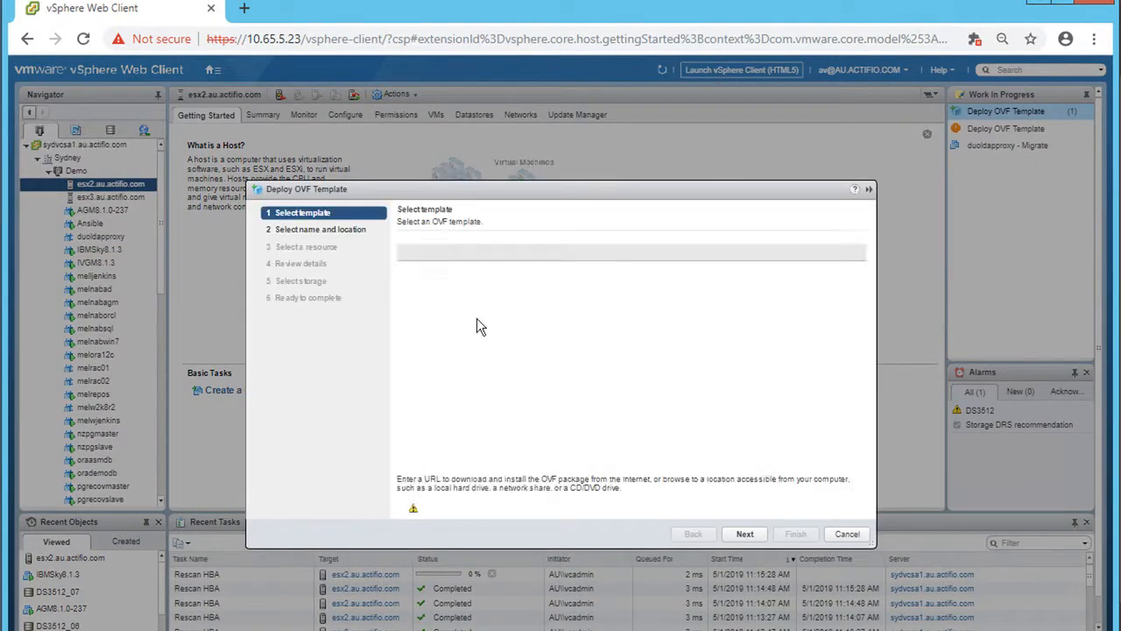
pyautogui.click(434, 331)
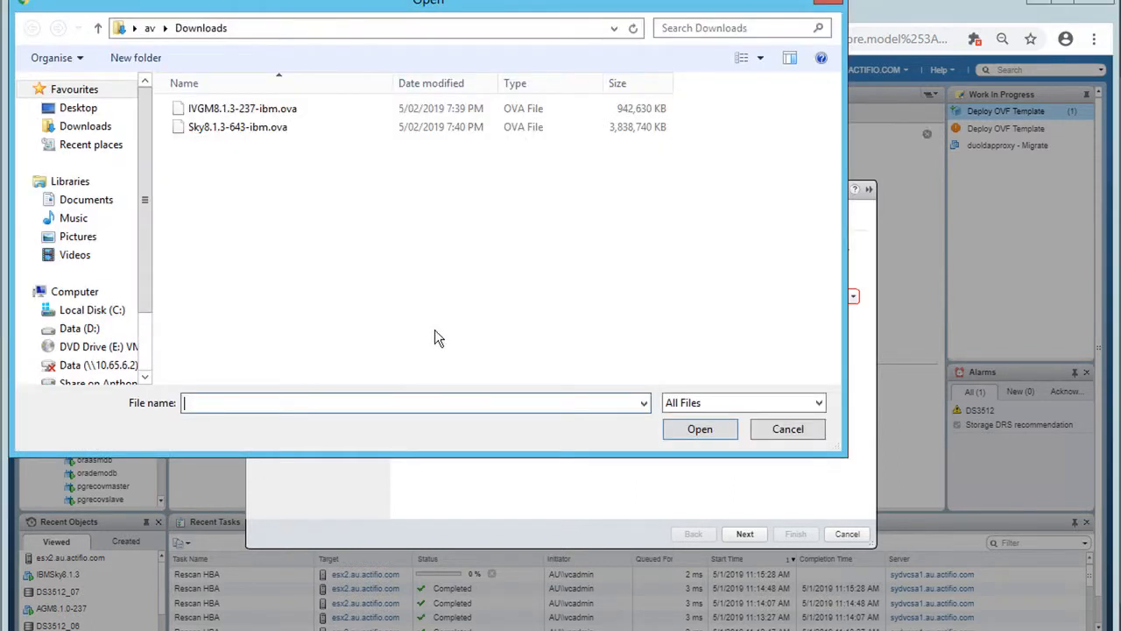
pyautogui.click(234, 126)
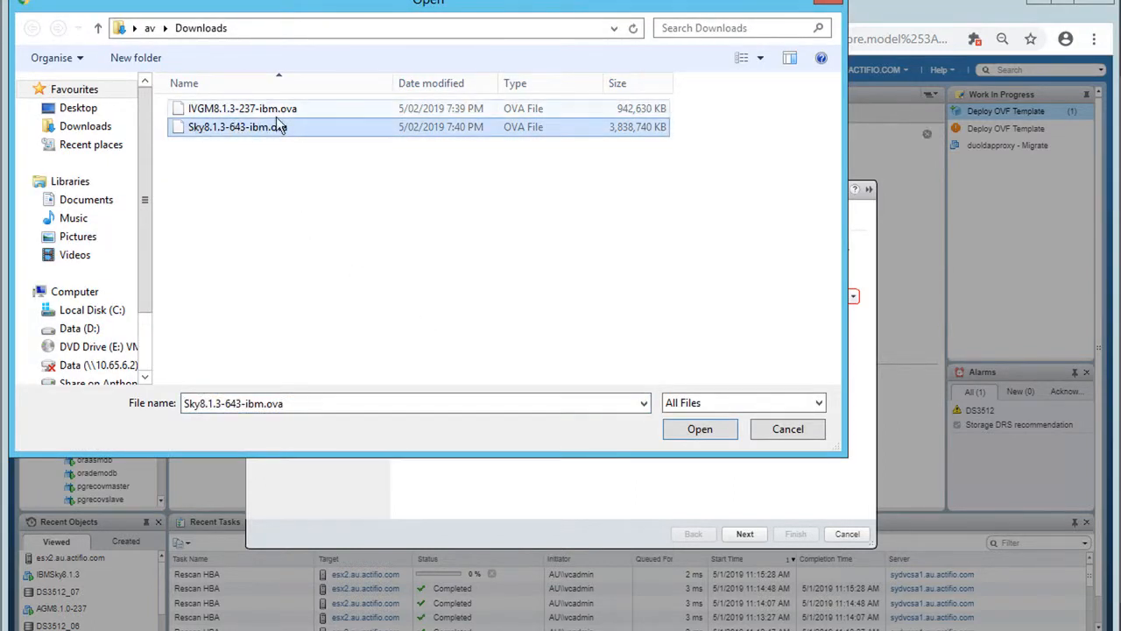
pyautogui.click(708, 428)
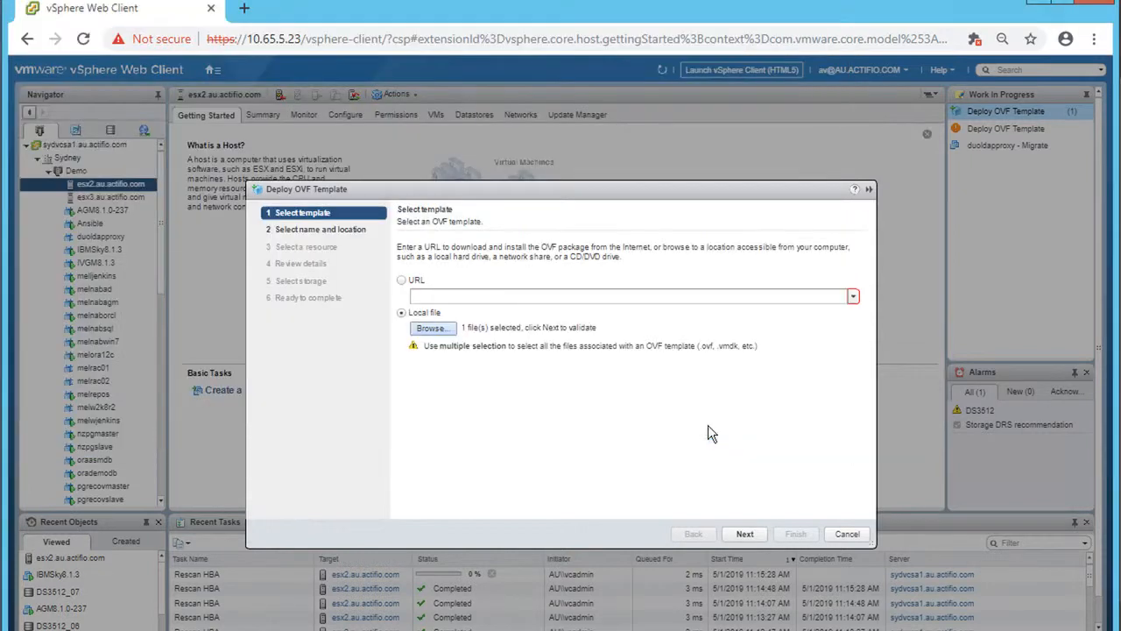
# - Name the VM 'IBM VDP', keep esx2.au.actifio.com as its resource, and pass the review details
pyautogui.click(741, 531)
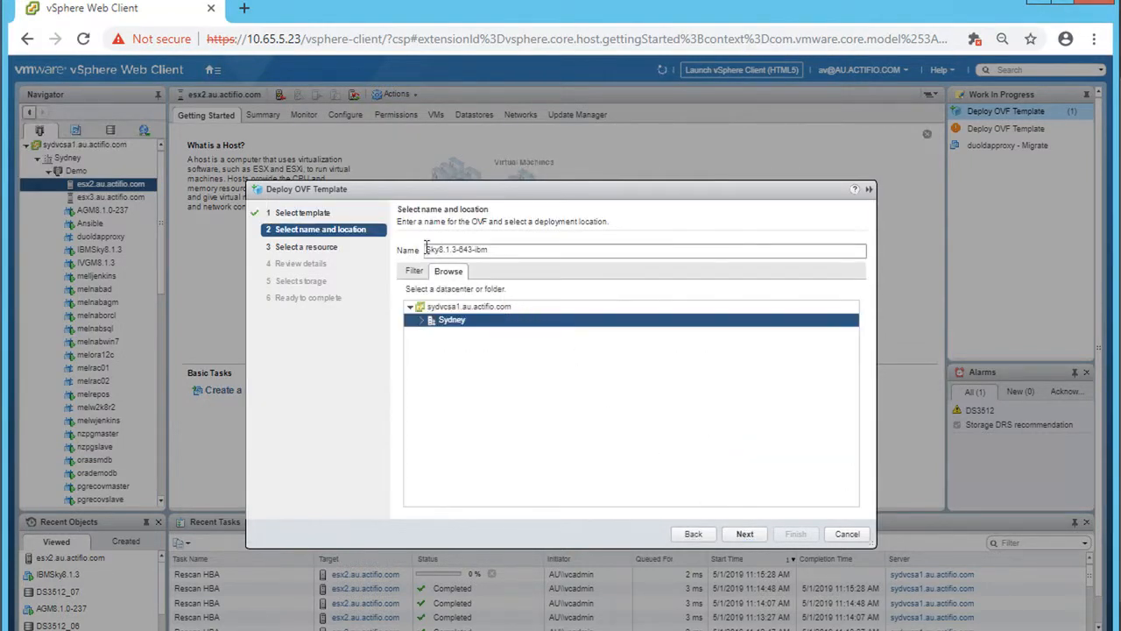
pyautogui.click(493, 249)
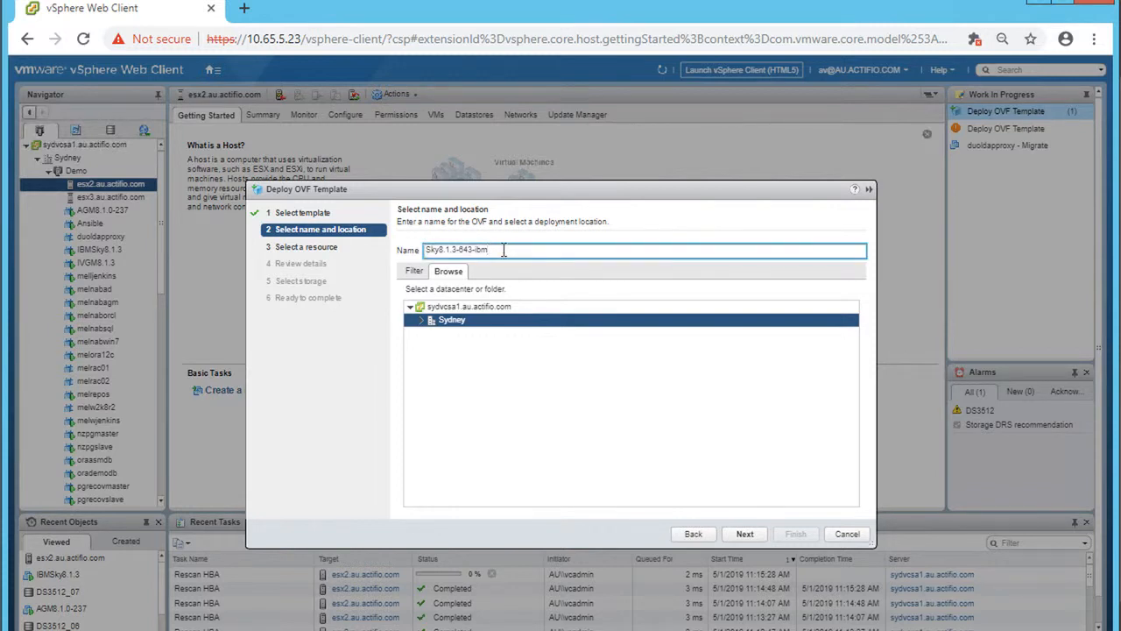
pyautogui.moveTo(503, 250); pyautogui.dragTo(397, 245)
pyautogui.write('B')
pyautogui.write('IBM VDP')
pyautogui.click(743, 534)
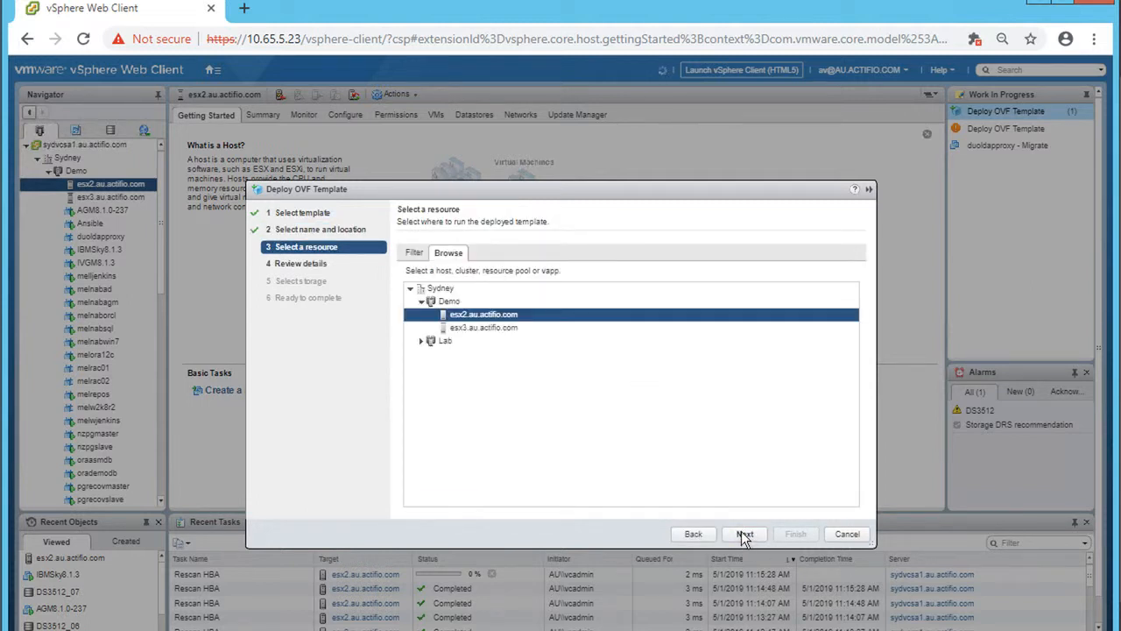
pyautogui.click(744, 535)
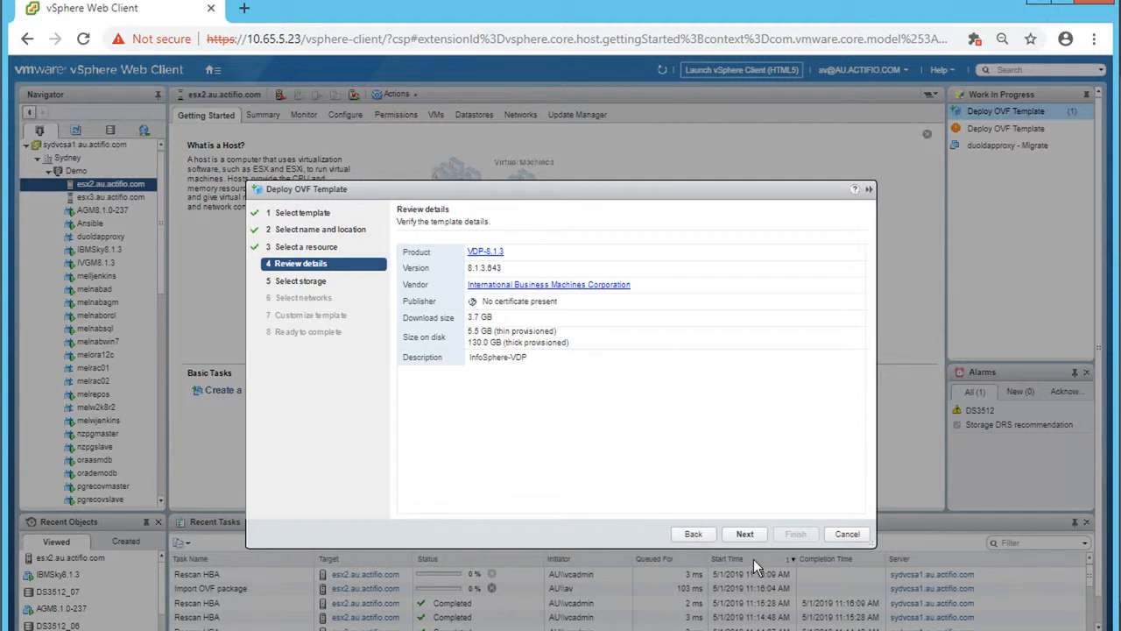
pyautogui.click(745, 535)
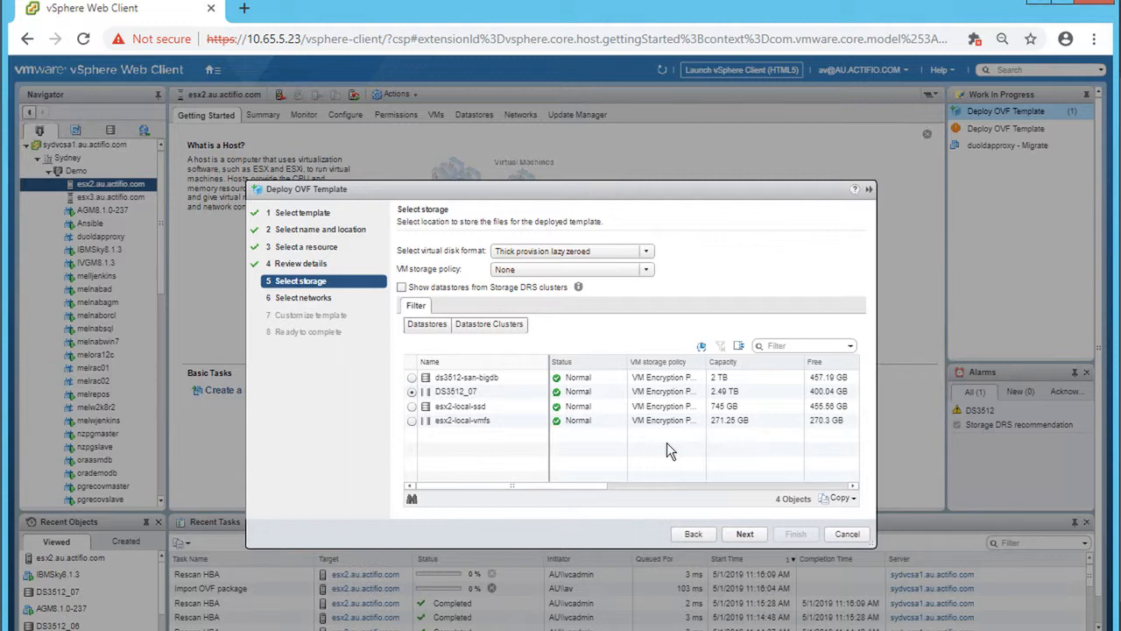
# - Keep datastore DS3512_07 and map the destination network to Production
pyautogui.click(743, 535)
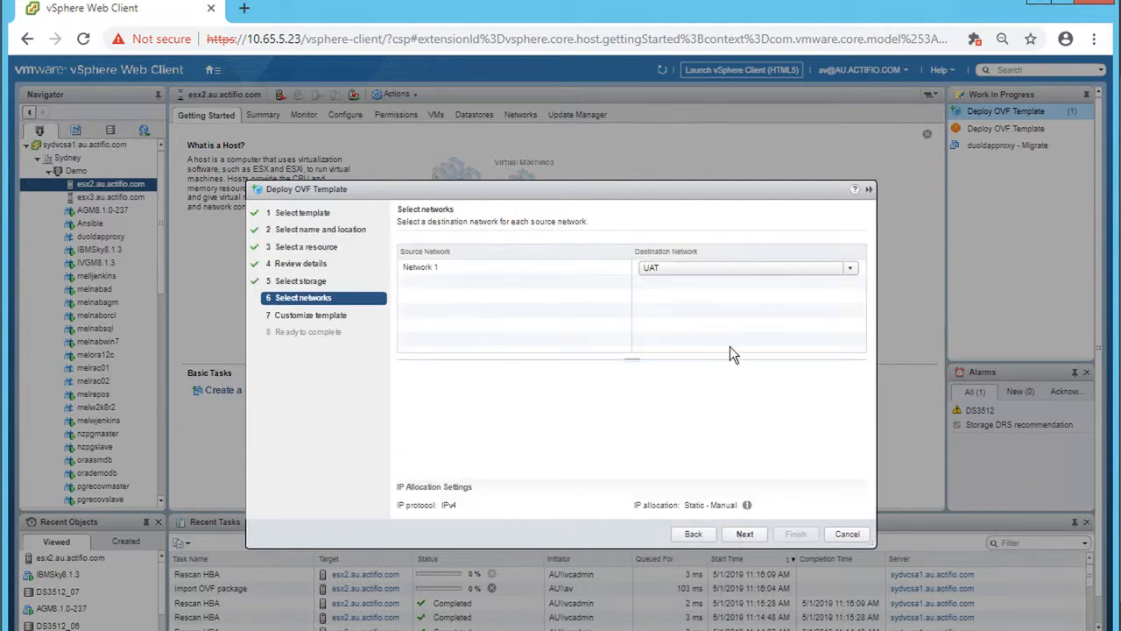
pyautogui.click(699, 268)
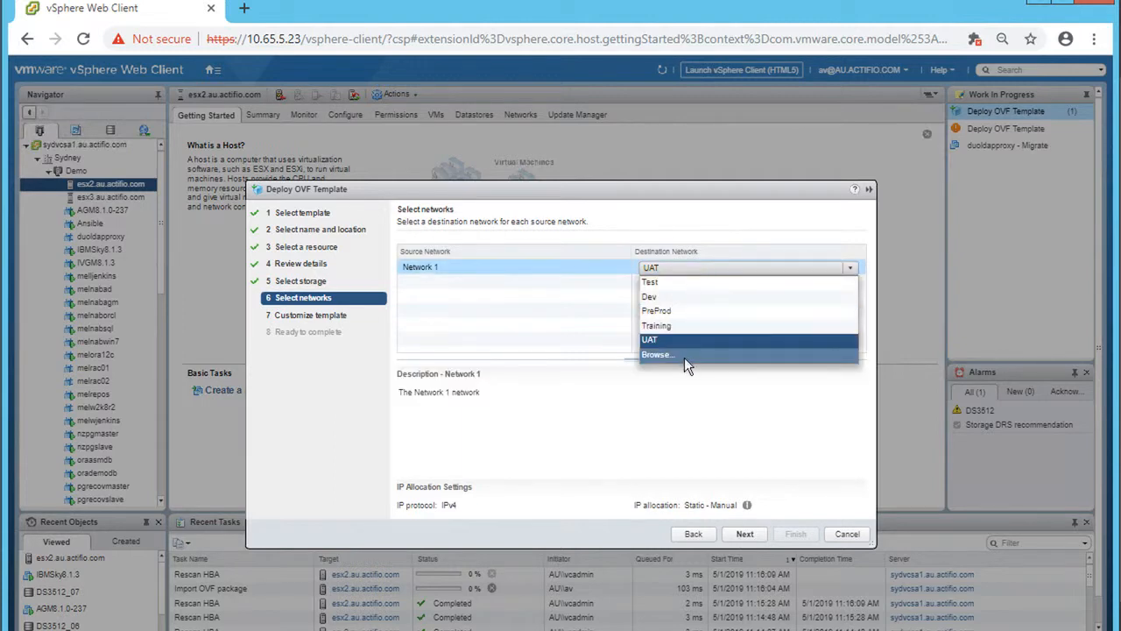
pyautogui.click(684, 355)
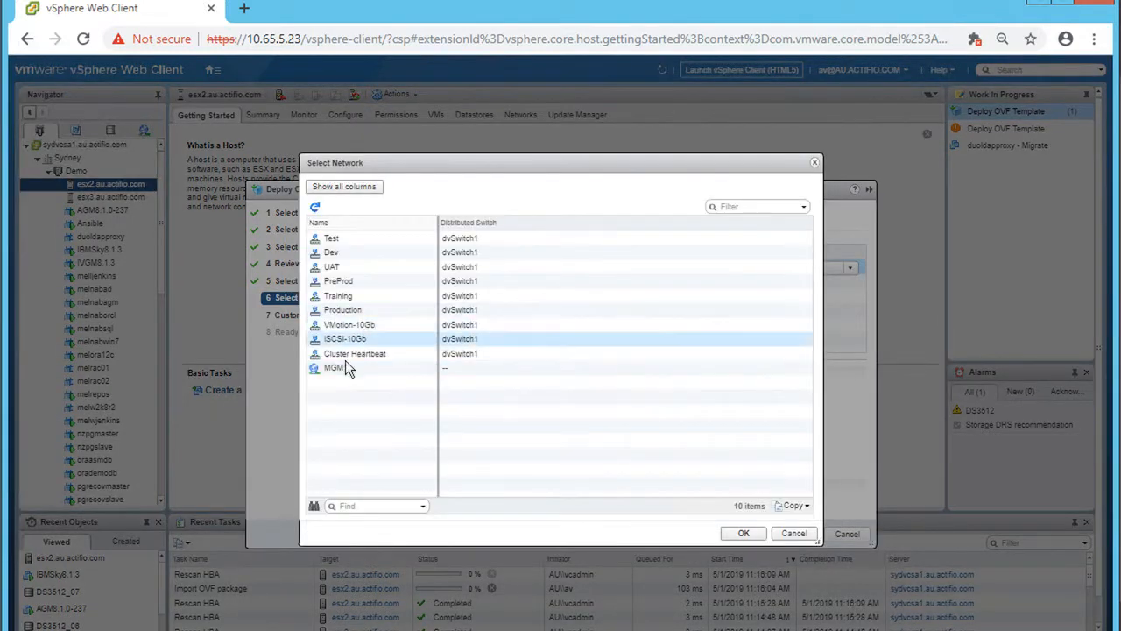
pyautogui.click(335, 312)
pyautogui.click(744, 534)
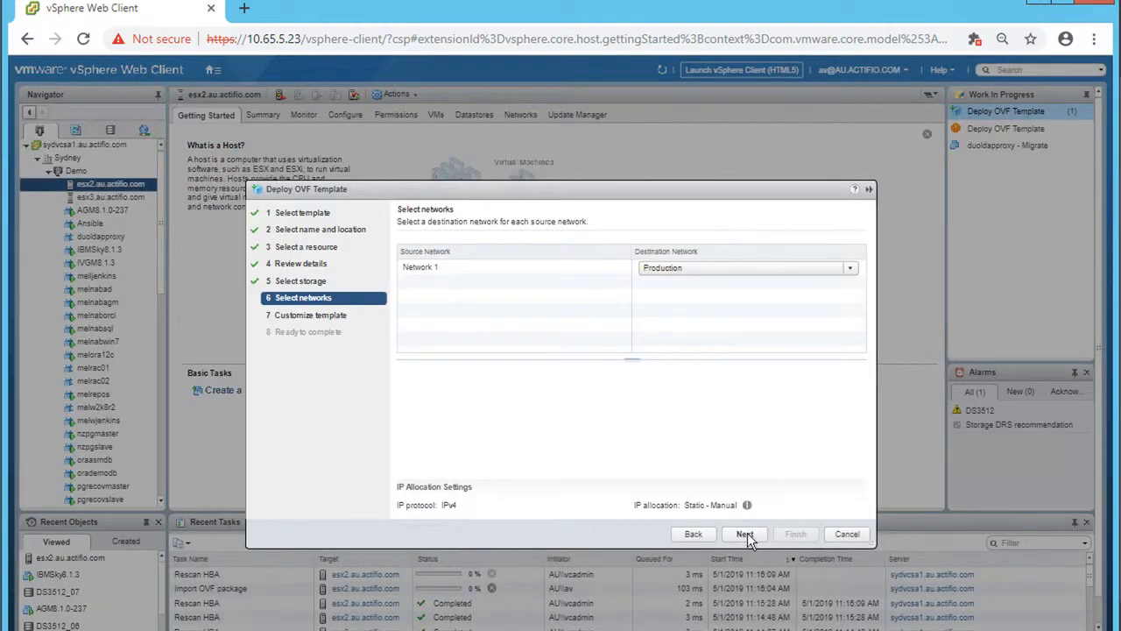
pyautogui.click(745, 534)
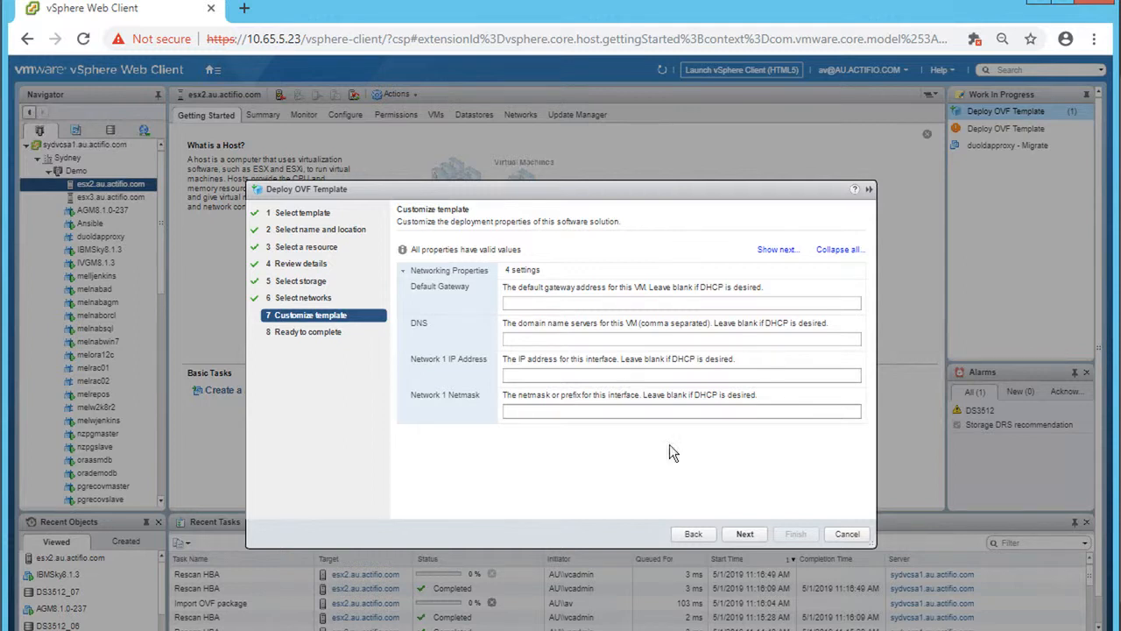
# - Finish the OVF deployment and check the IBM VDP summary and Deploy OVF template task progress
pyautogui.click(755, 535)
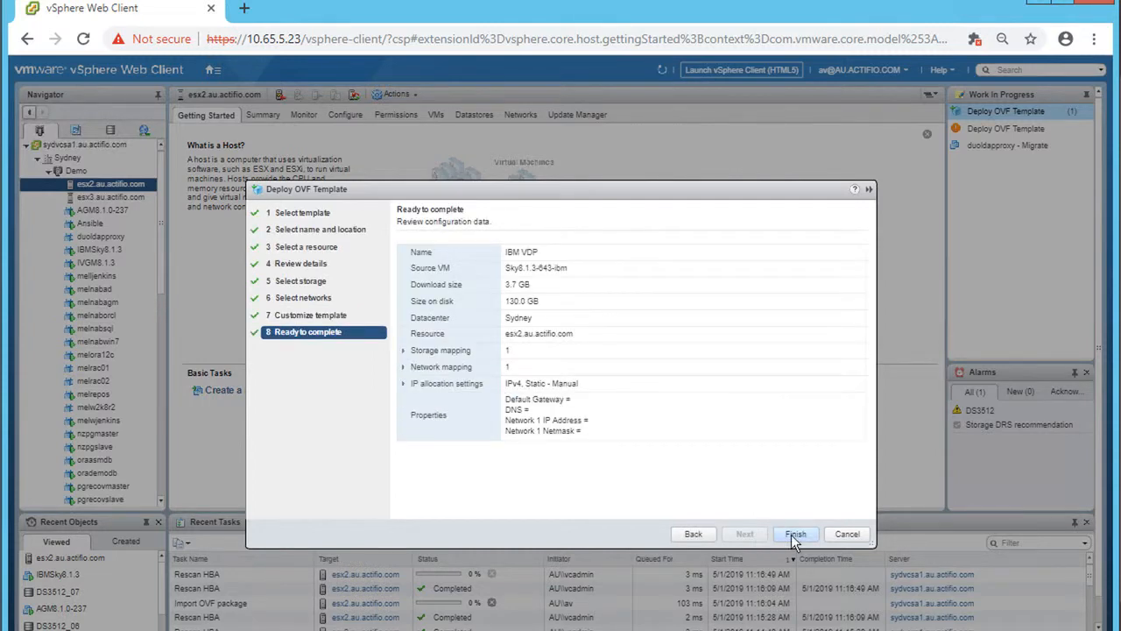
pyautogui.click(791, 534)
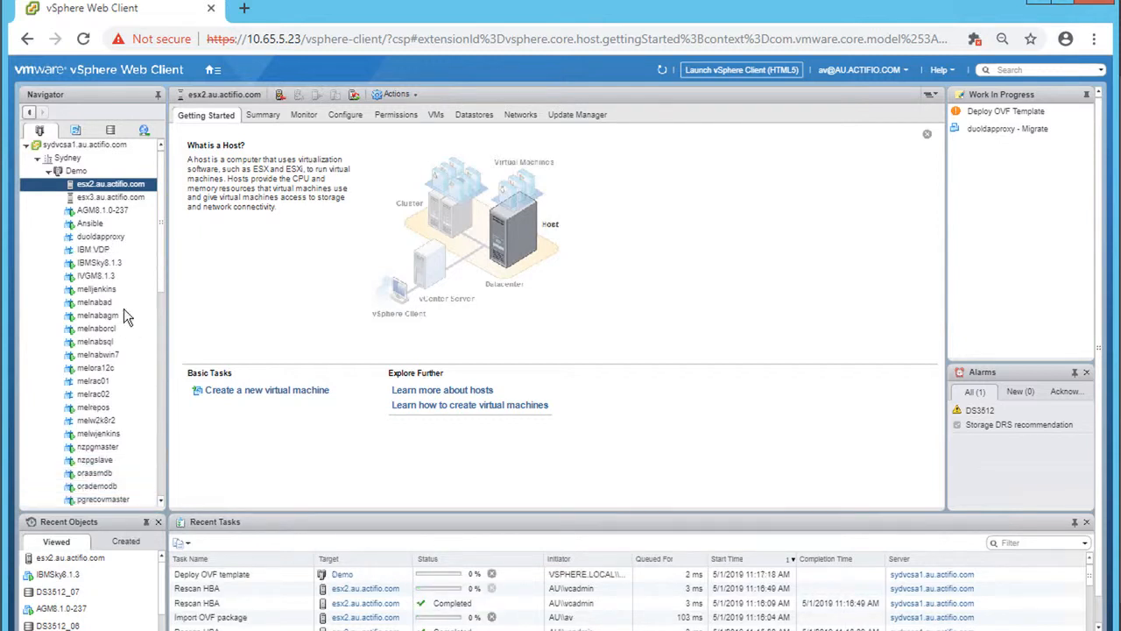
pyautogui.click(110, 249)
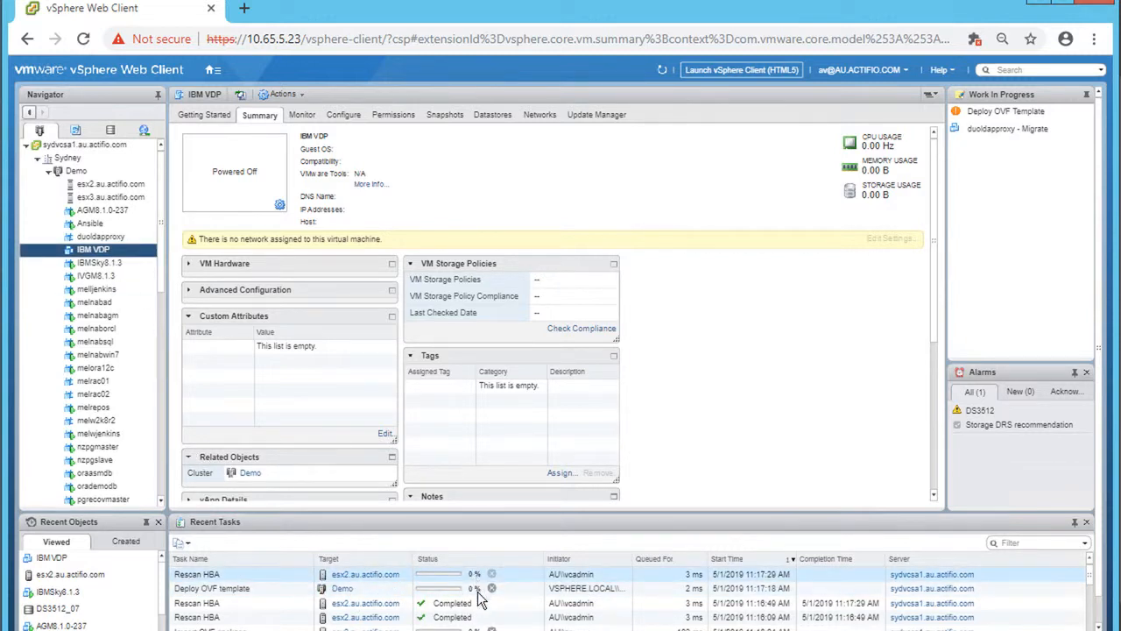
pyautogui.click(447, 595)
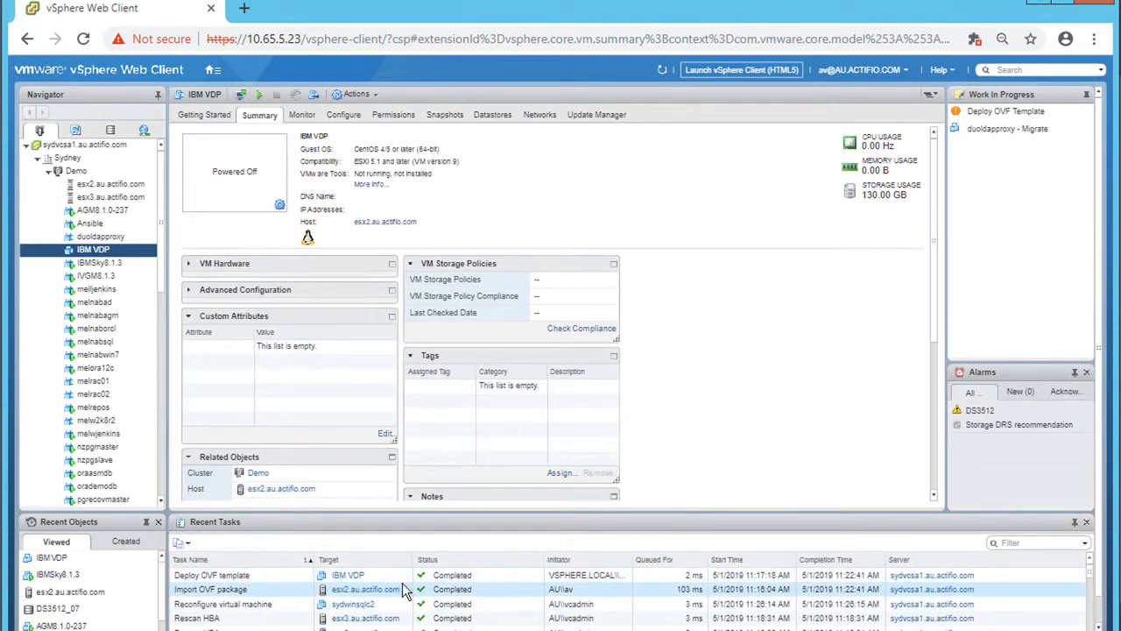
# - Power on the IBM VDP virtual machine from its actions menu
pyautogui.click(92, 252)
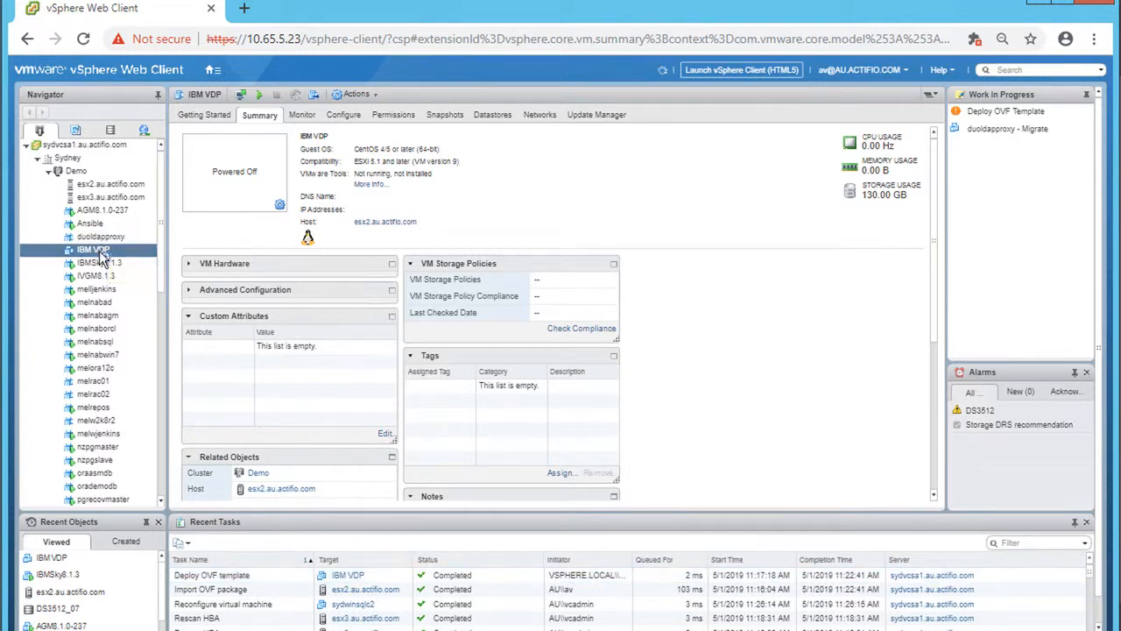
pyautogui.rightClick(103, 254)
pyautogui.moveTo(259, 278)
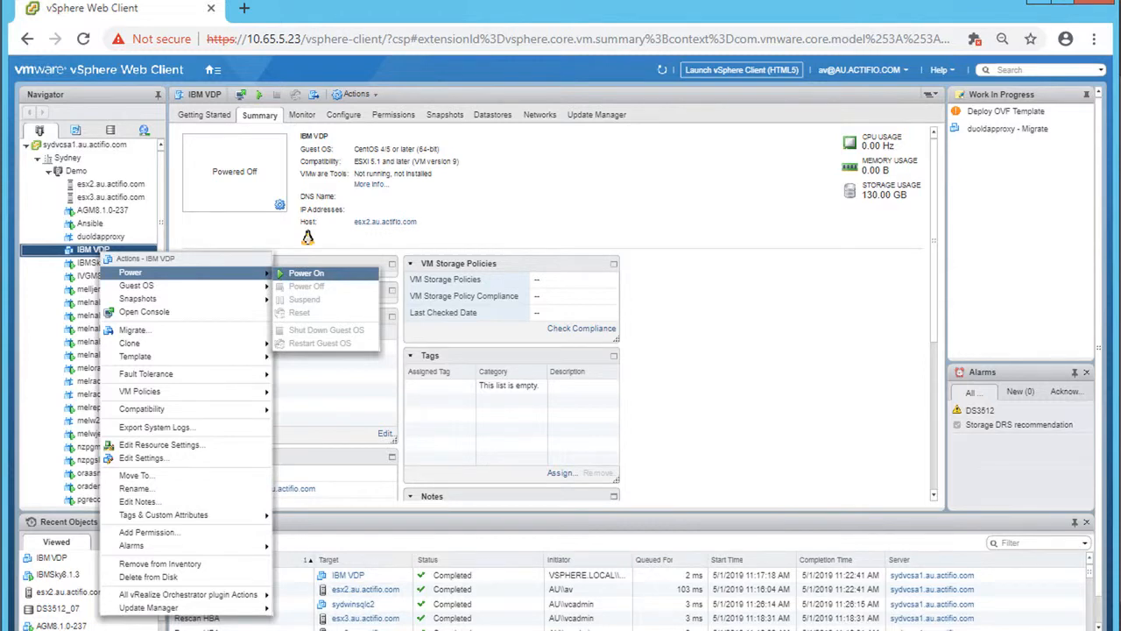
pyautogui.click(296, 273)
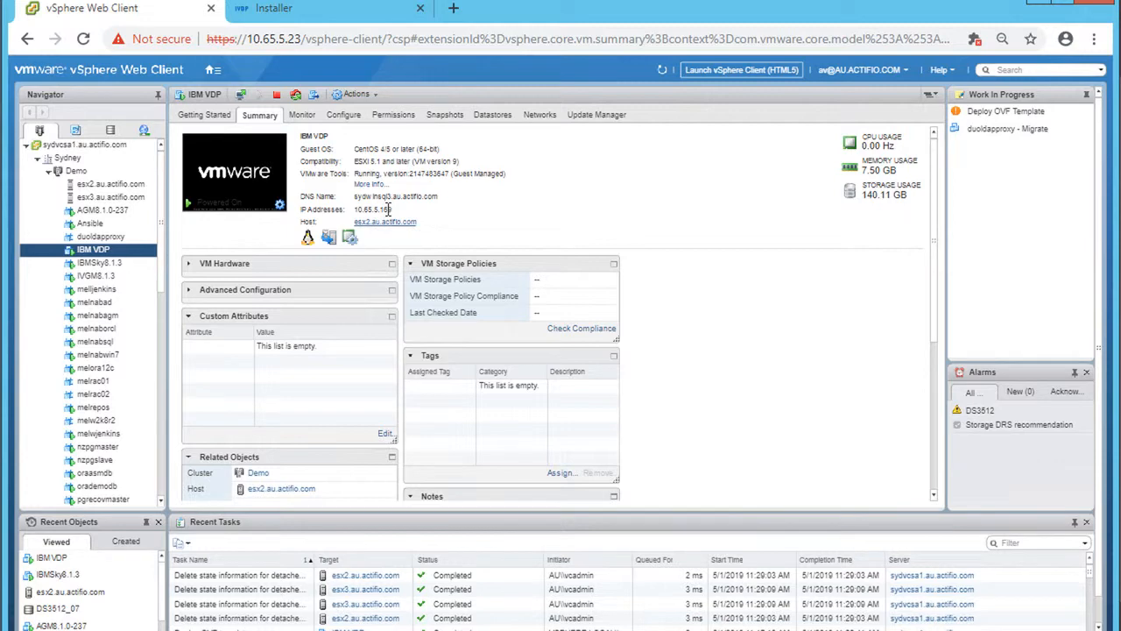
# - Bring up the appliance installer's Step 1 network settings for 10.65.5.169
pyautogui.click(298, 12)
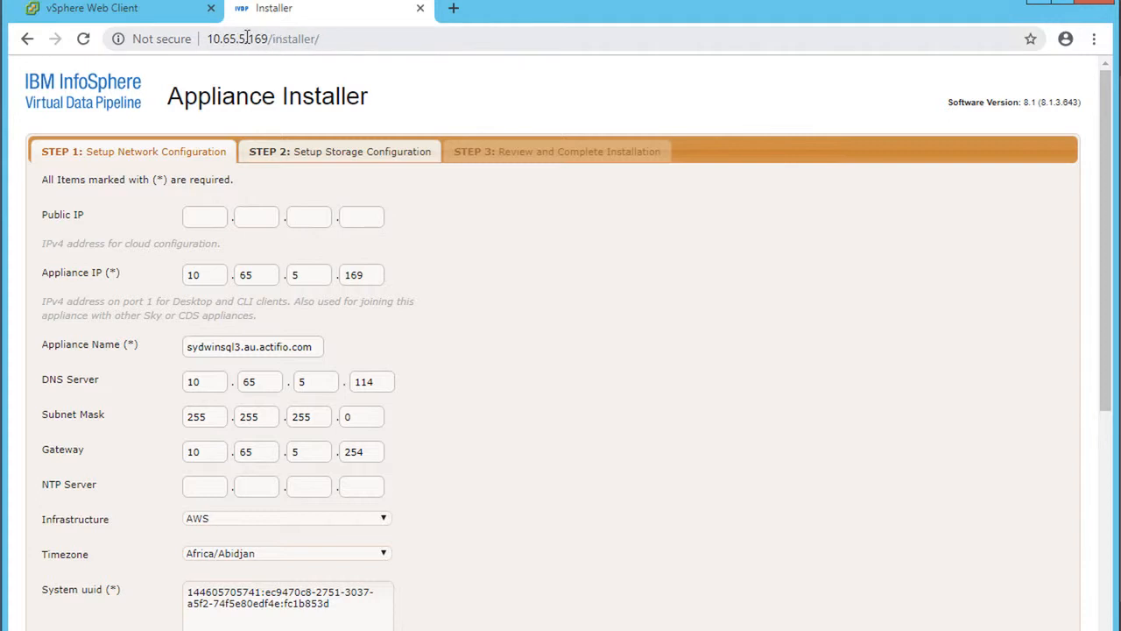
pyautogui.click(175, 14)
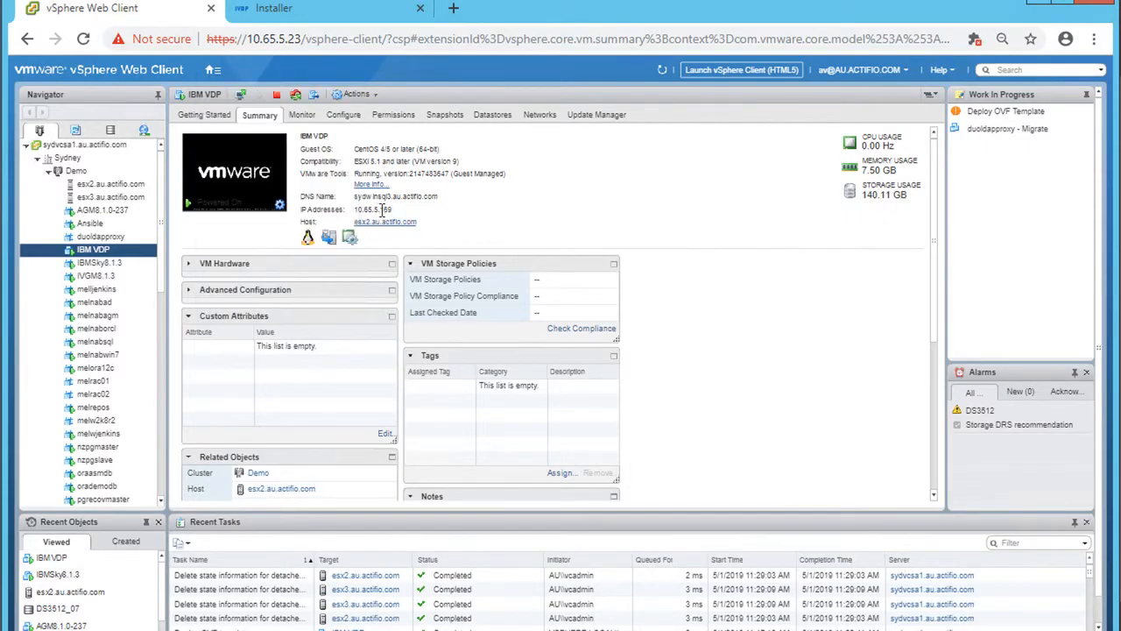
pyautogui.click(303, 10)
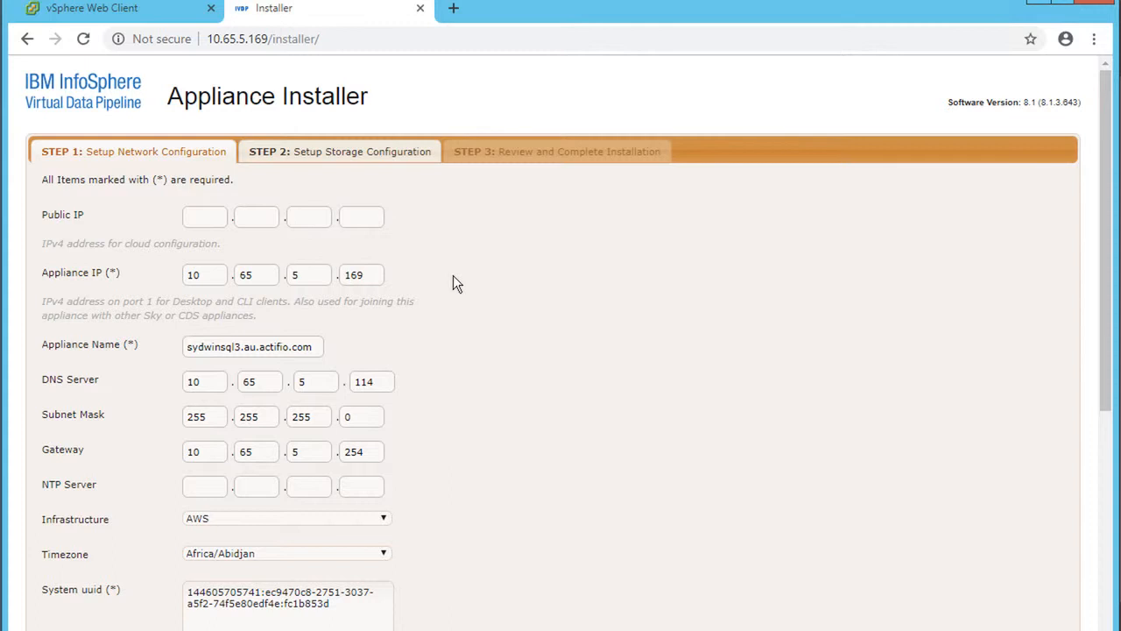
pyautogui.scroll(-1, 453, 275)
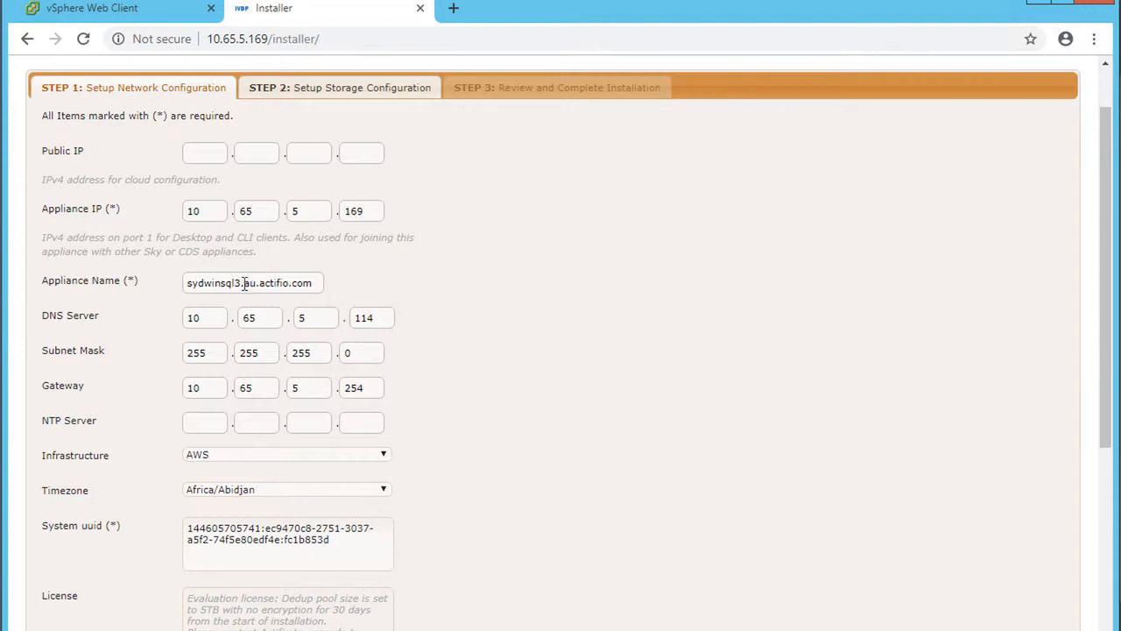
# - Rename the appliance to IBMVDP and set the infrastructure to VMWare
pyautogui.moveTo(316, 282); pyautogui.dragTo(141, 286)
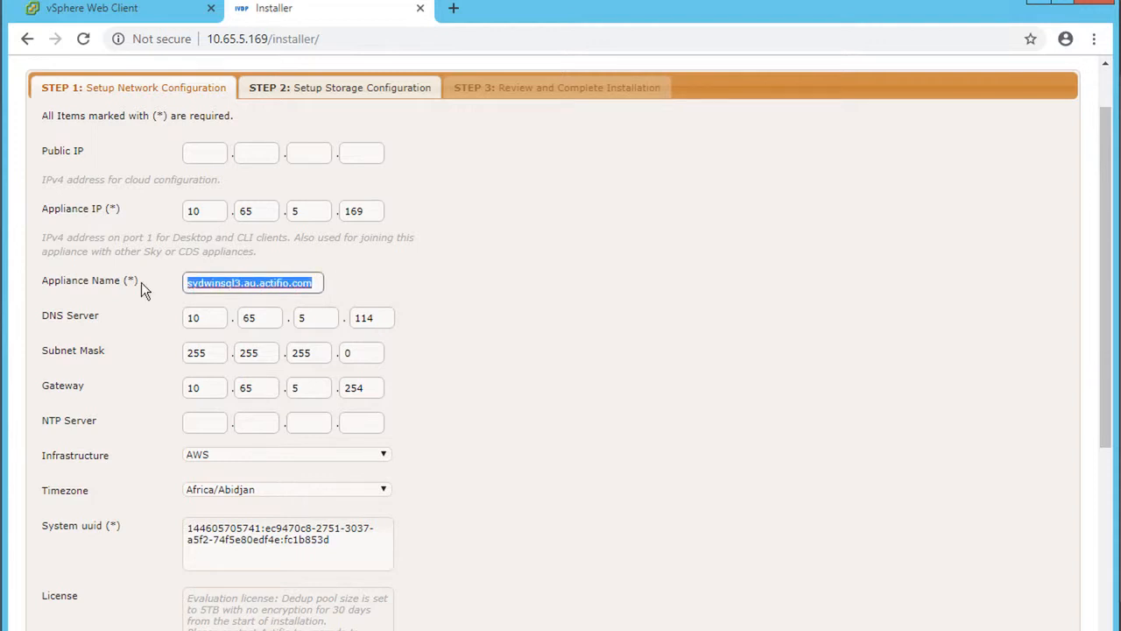
pyautogui.write('IBM')
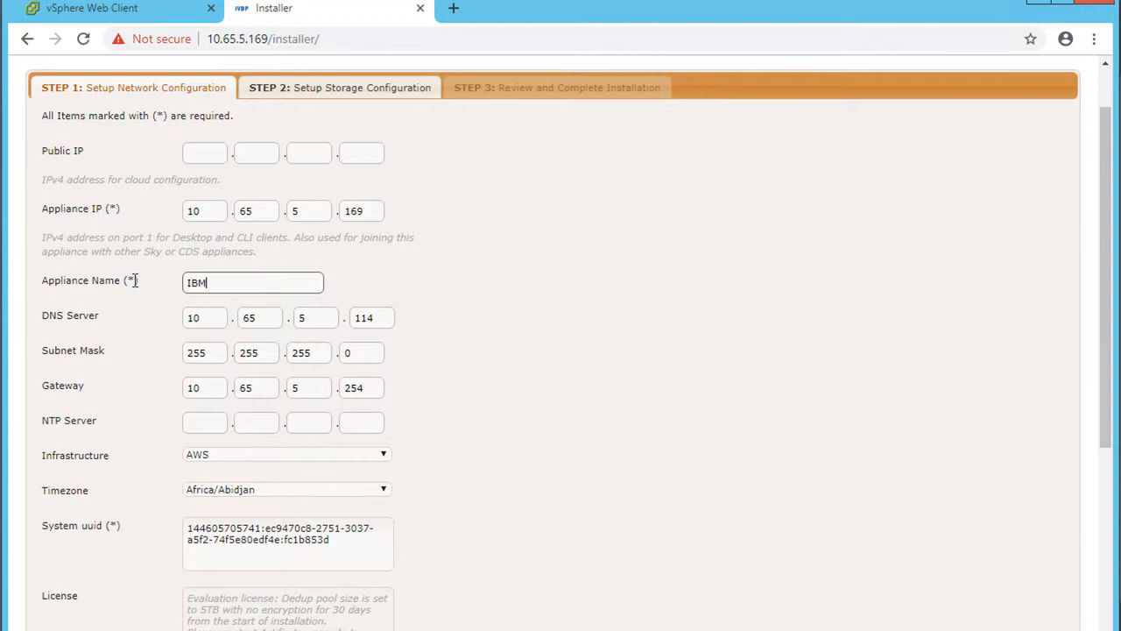
pyautogui.write('VDP')
pyautogui.click(340, 462)
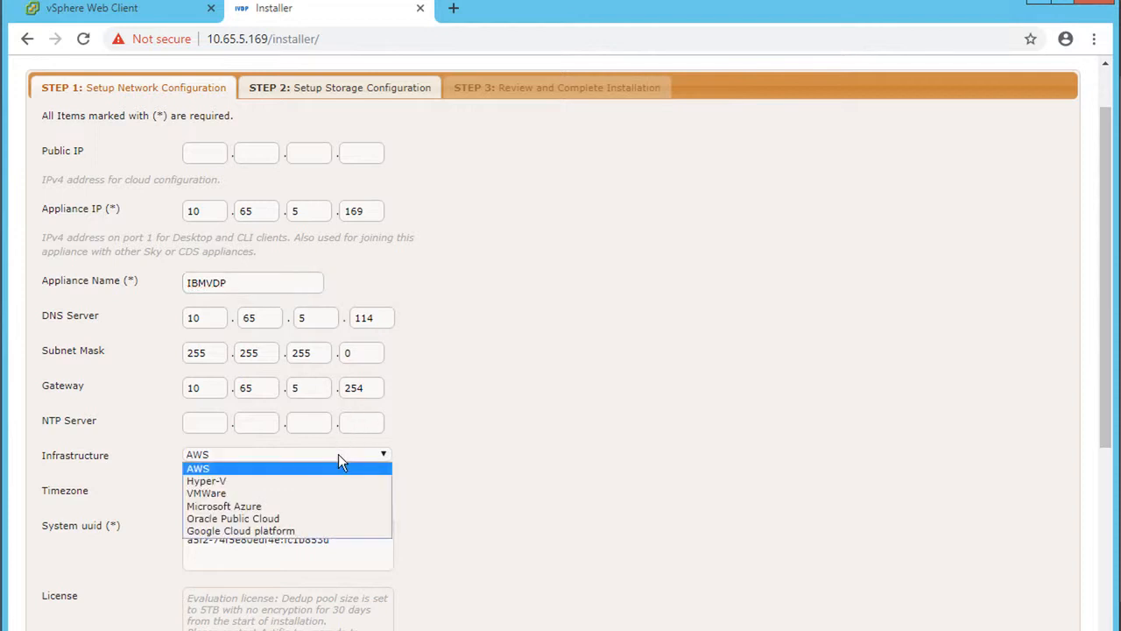
pyautogui.click(225, 495)
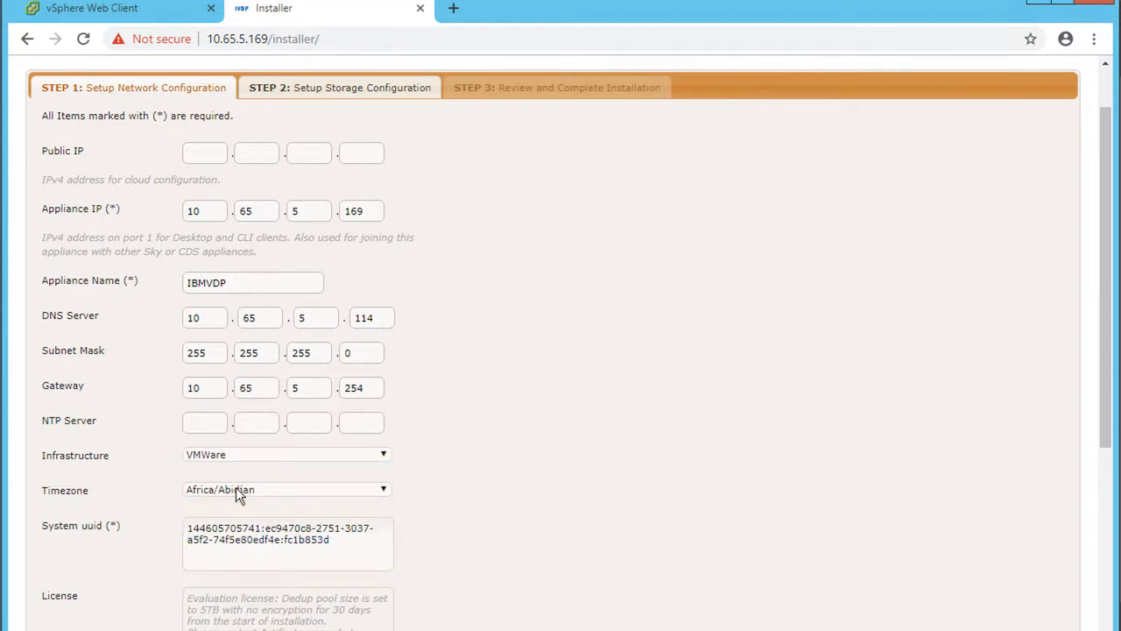
# - Set the timezone to Australia/Melbourne and select the System uuid text
pyautogui.click(237, 489)
pyautogui.press('m')
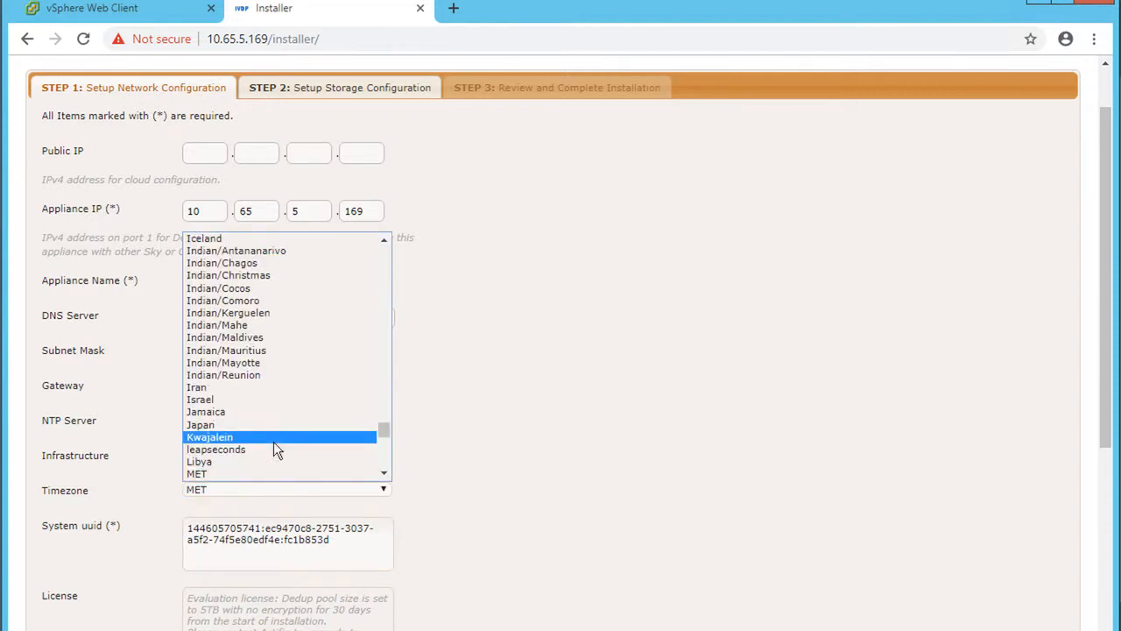
pyautogui.press('l')
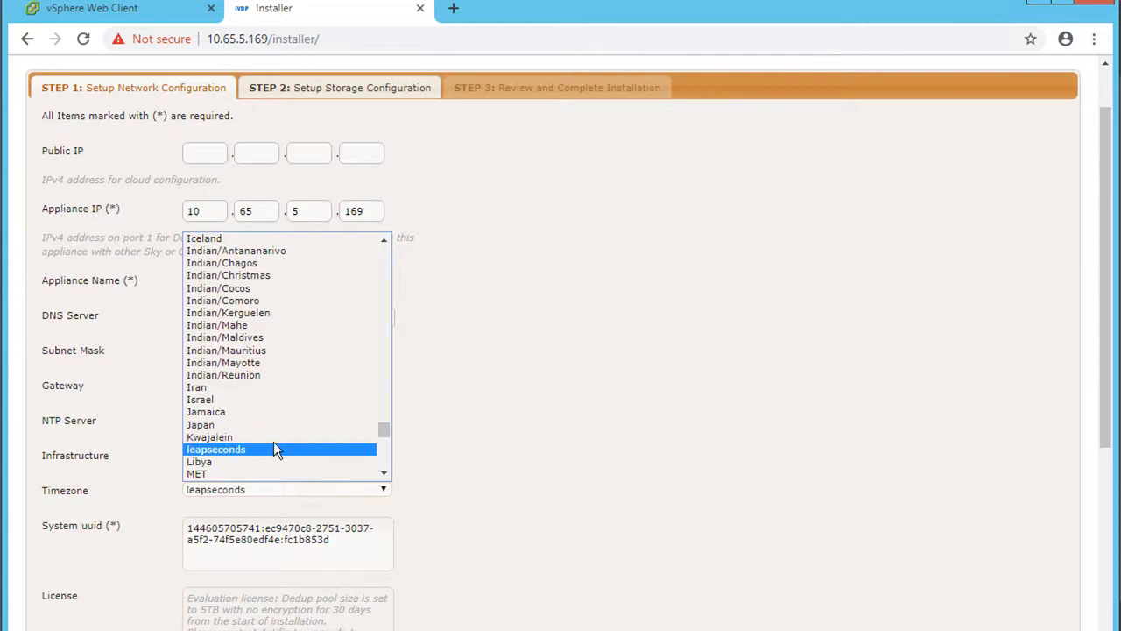
pyautogui.press('a')
pyautogui.press('u')
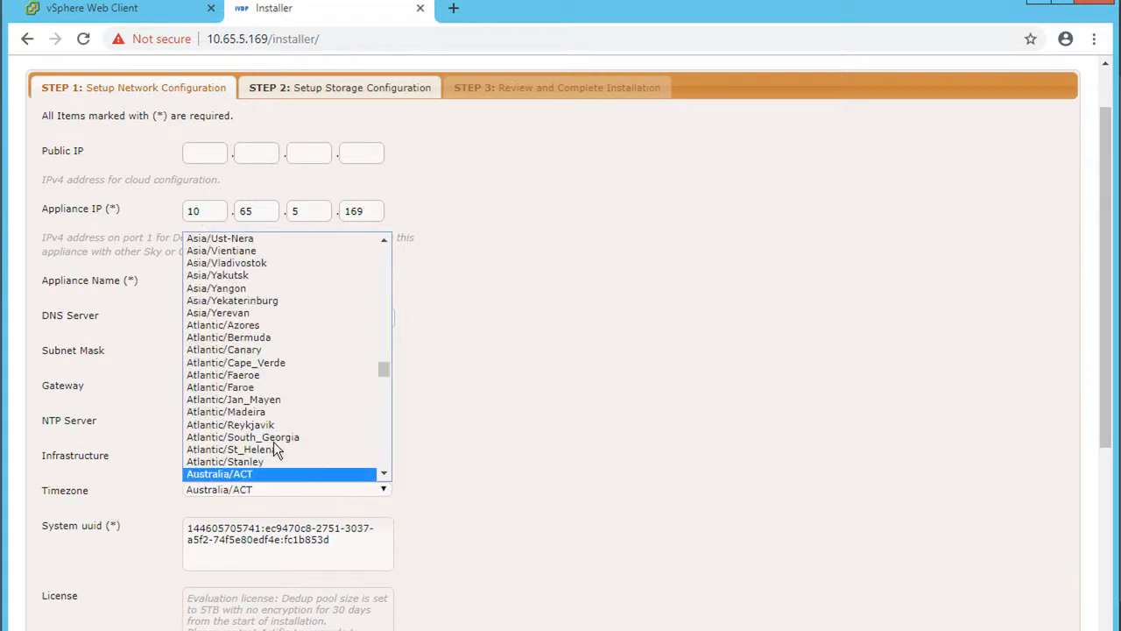
pyautogui.click(385, 457)
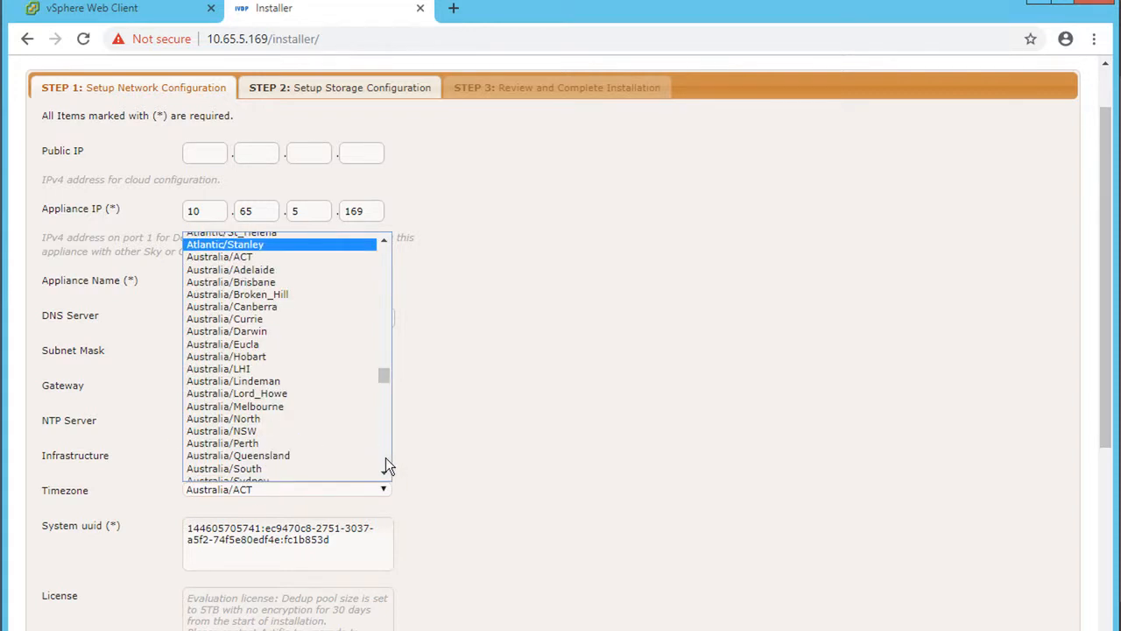
pyautogui.click(294, 404)
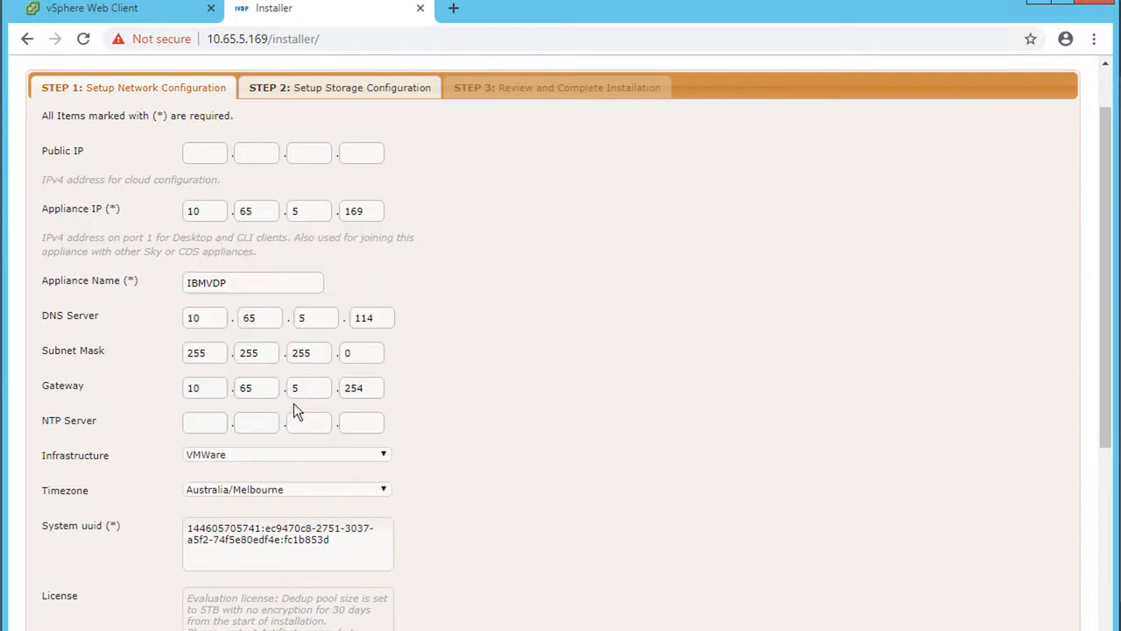
pyautogui.scroll(-1, 286, 482)
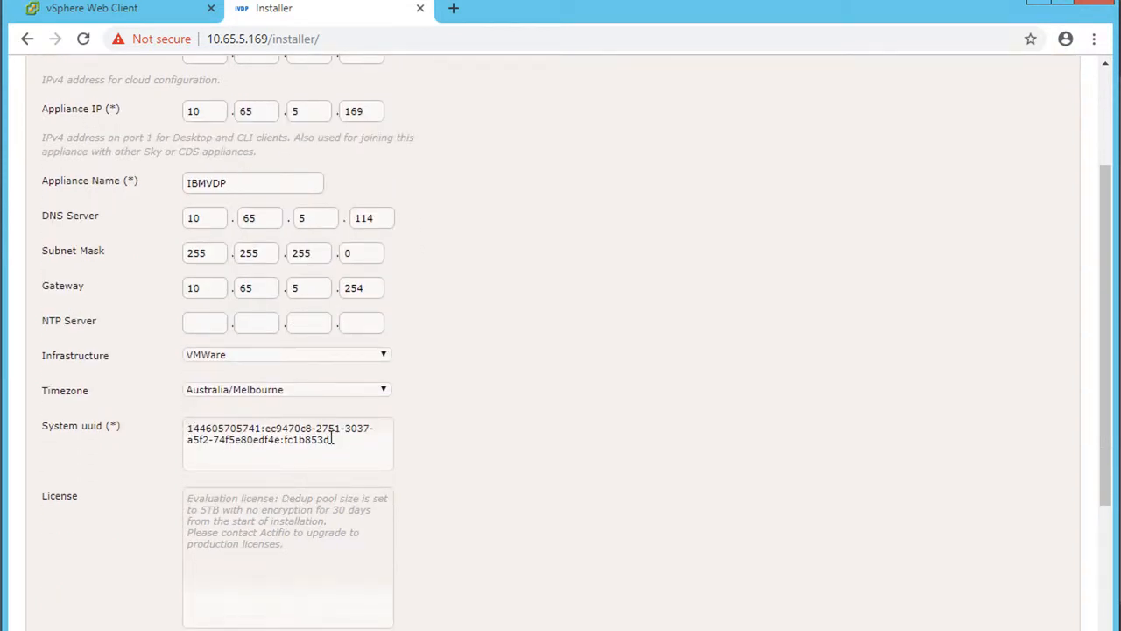
pyautogui.scroll(-1, 344, 441)
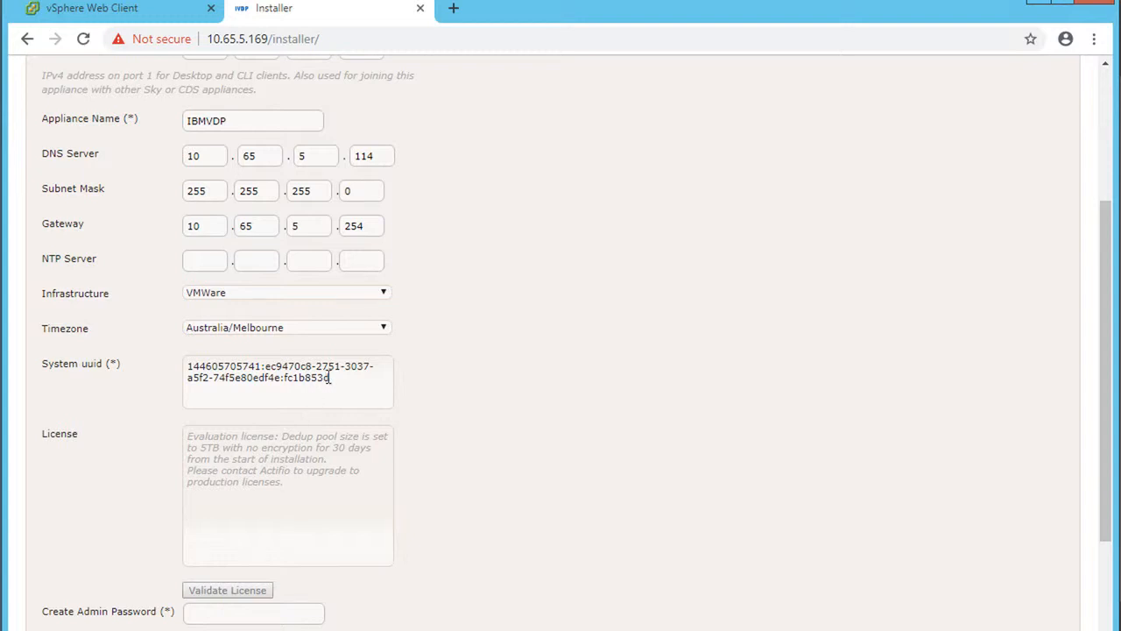
pyautogui.moveTo(331, 377); pyautogui.dragTo(170, 364)
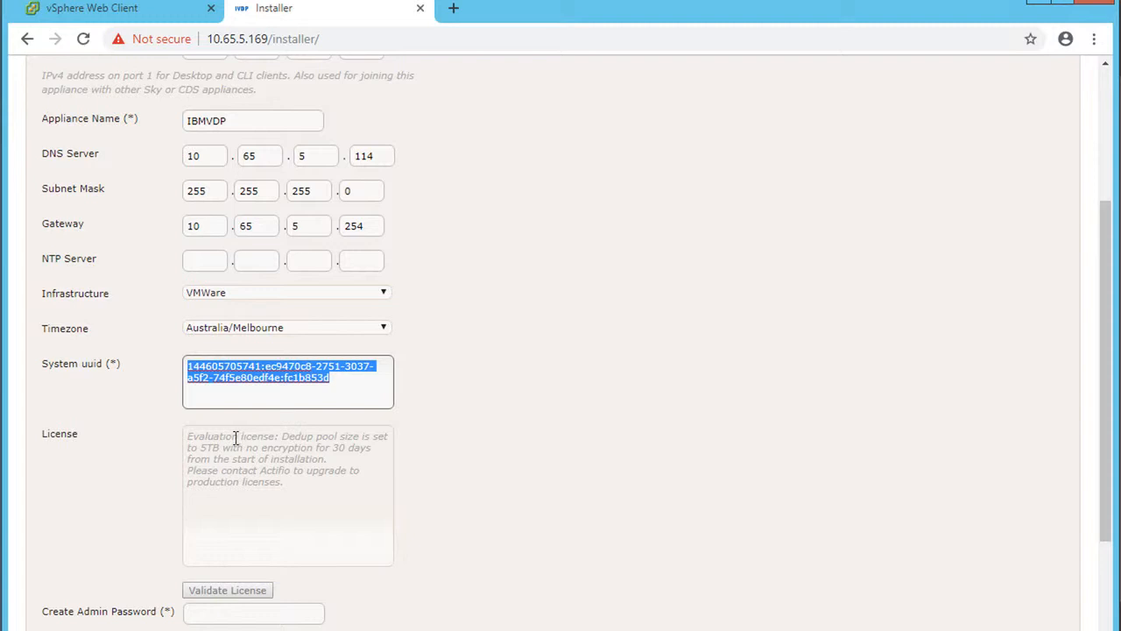
# - Enter and confirm the admin password, then advance to Step 2 storage configuration
pyautogui.click(188, 436)
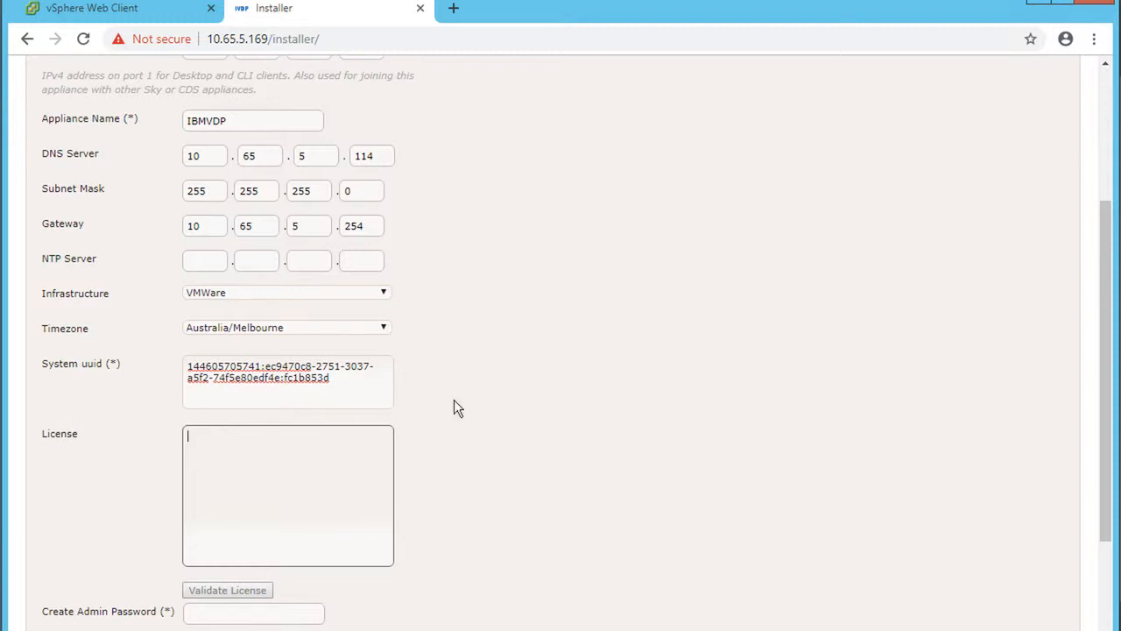
pyautogui.scroll(-3, 453, 401)
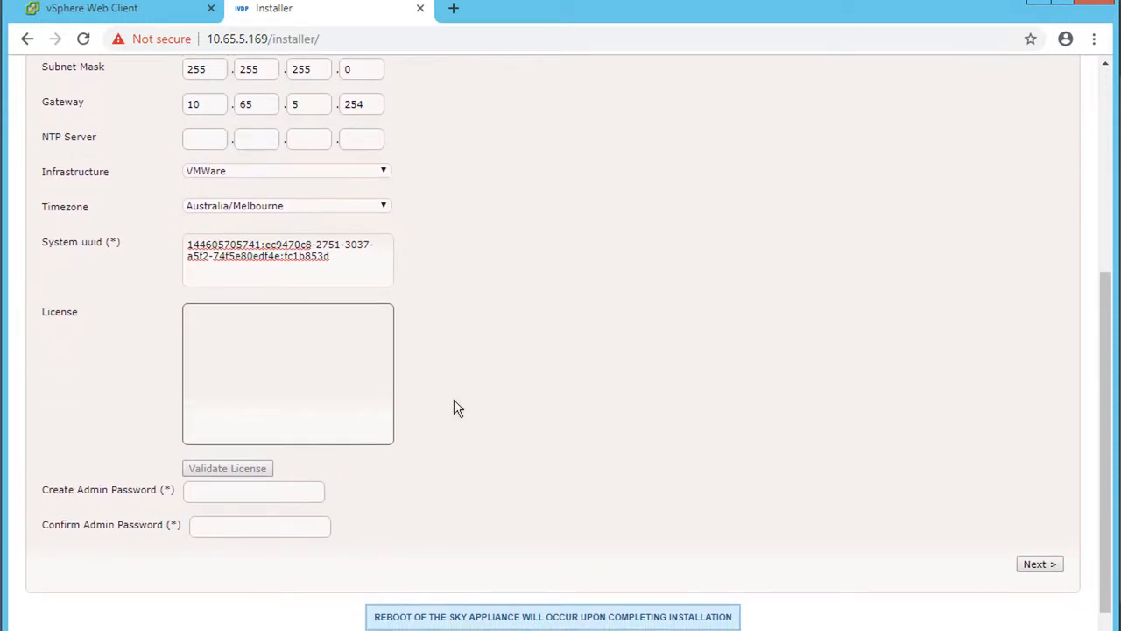
pyautogui.click(267, 493)
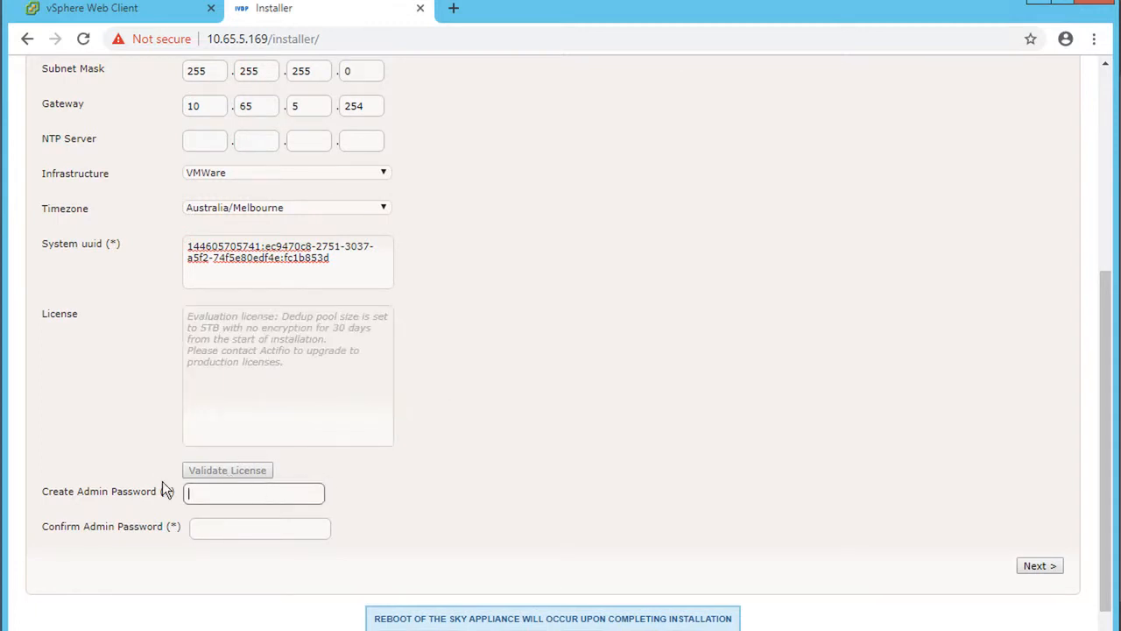
pyautogui.write('********')
pyautogui.press('Tab')
pyautogui.write('********')
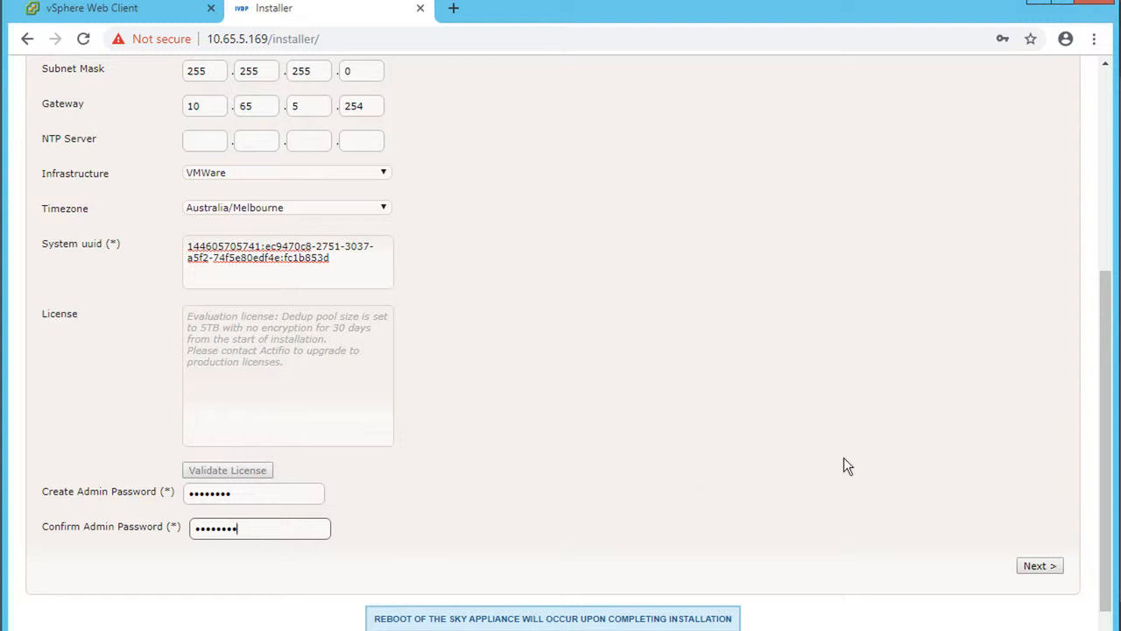
pyautogui.click(1045, 565)
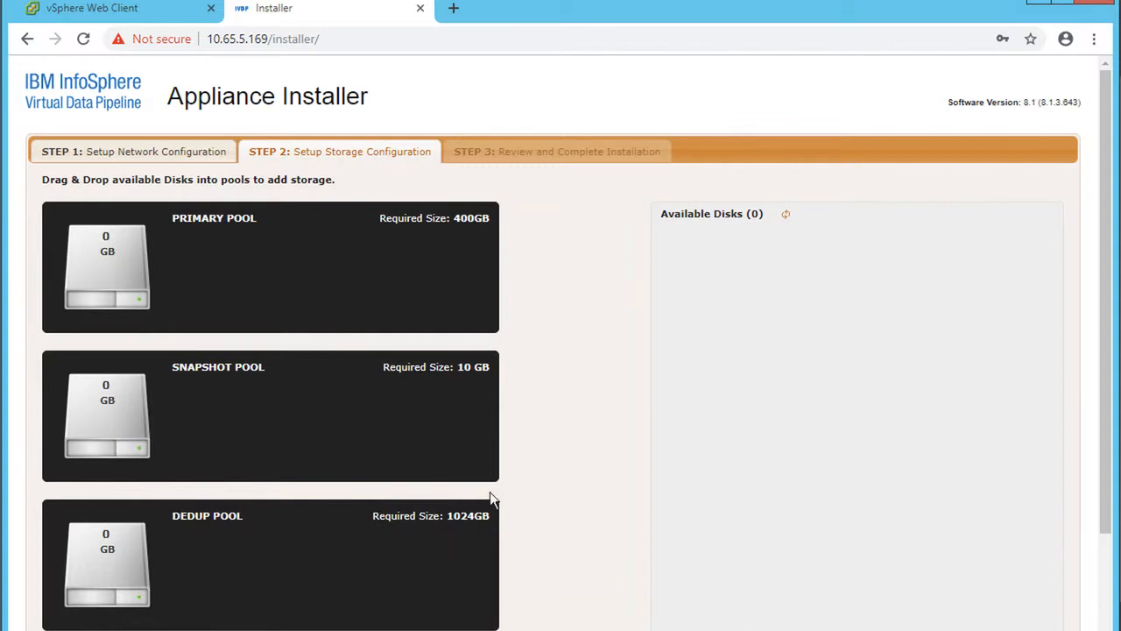
# - Add three new hard disks in IBM VDP's Edit Settings hardware dialog
pyautogui.click(101, 10)
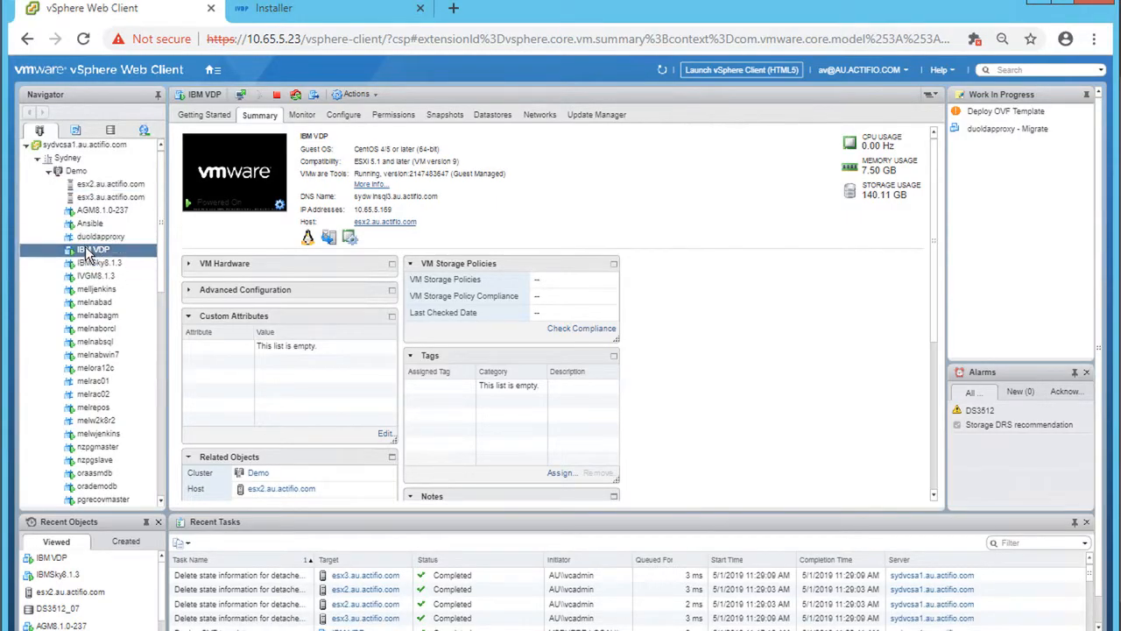
pyautogui.click(344, 116)
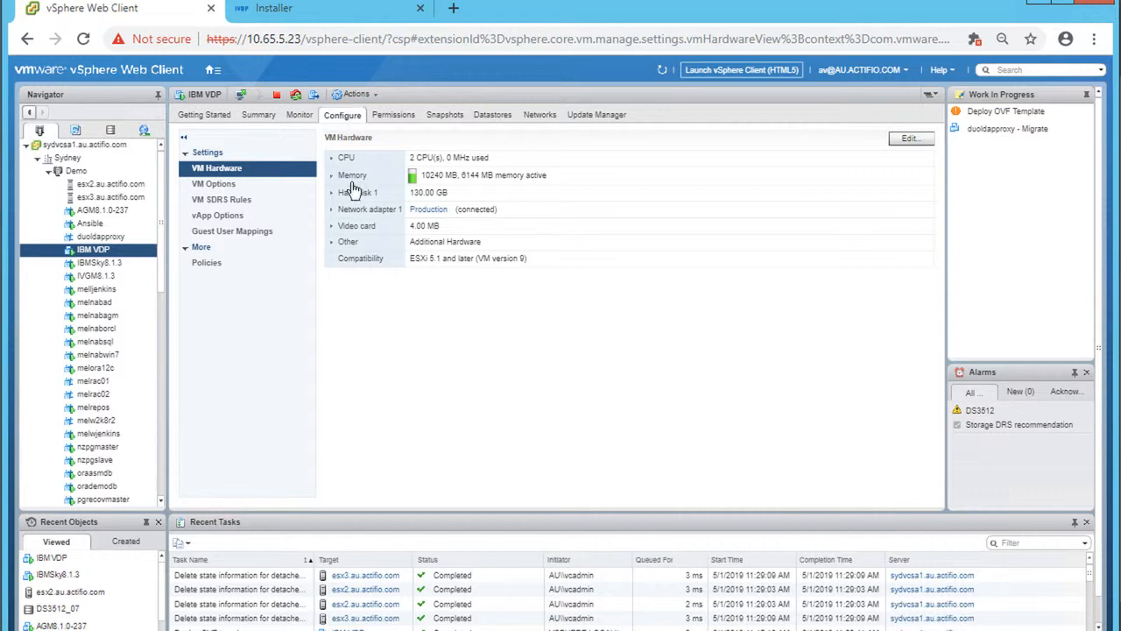
pyautogui.click(909, 140)
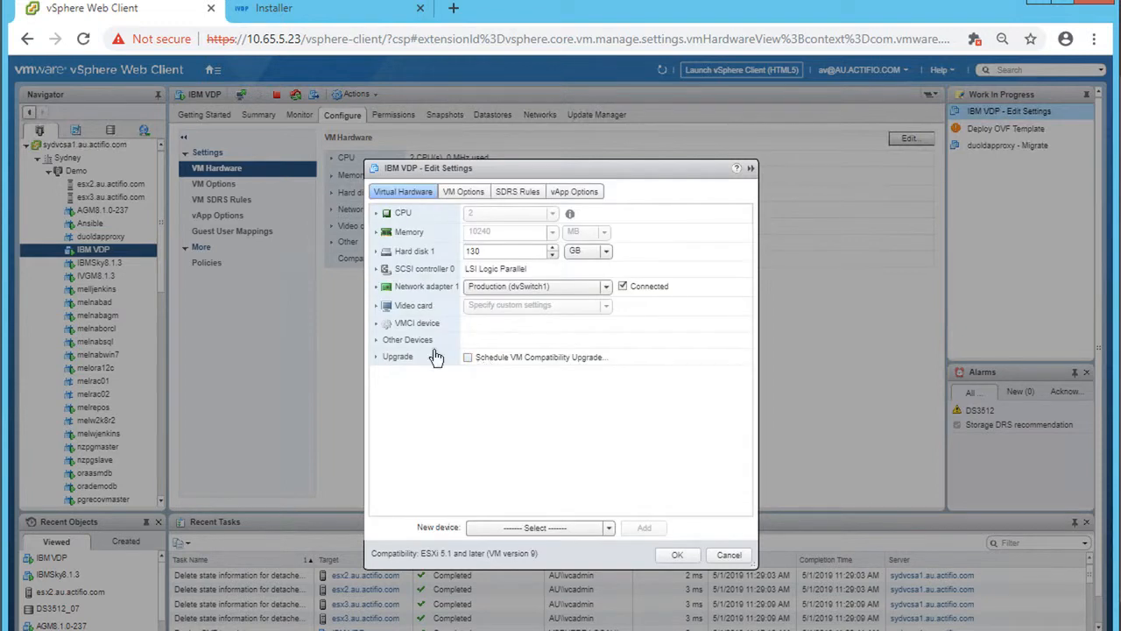
pyautogui.click(609, 529)
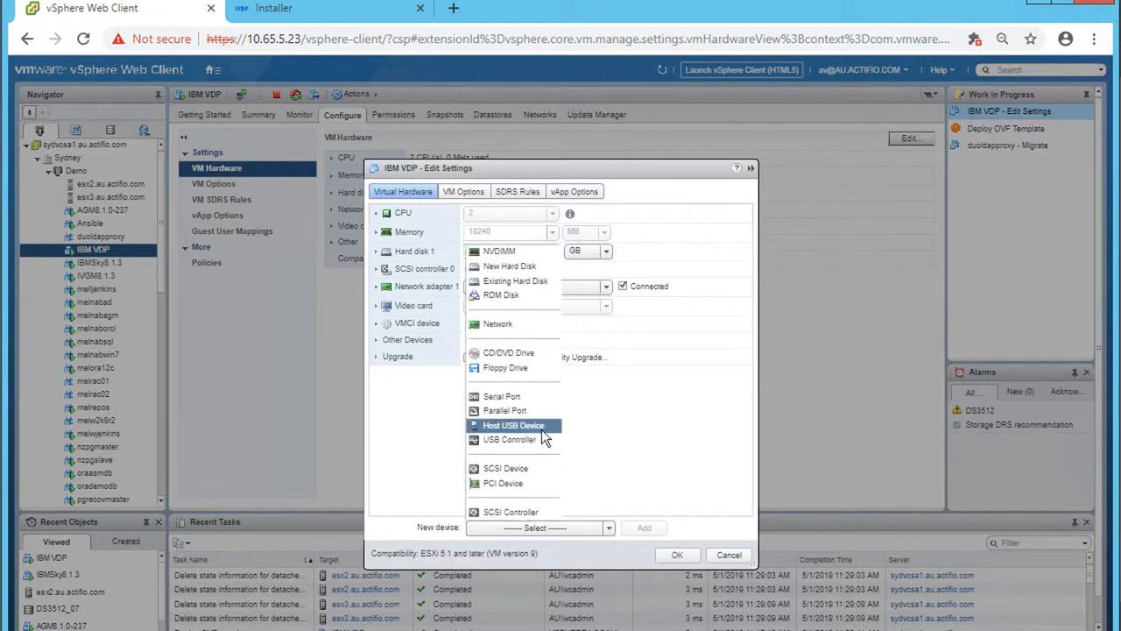
pyautogui.click(497, 266)
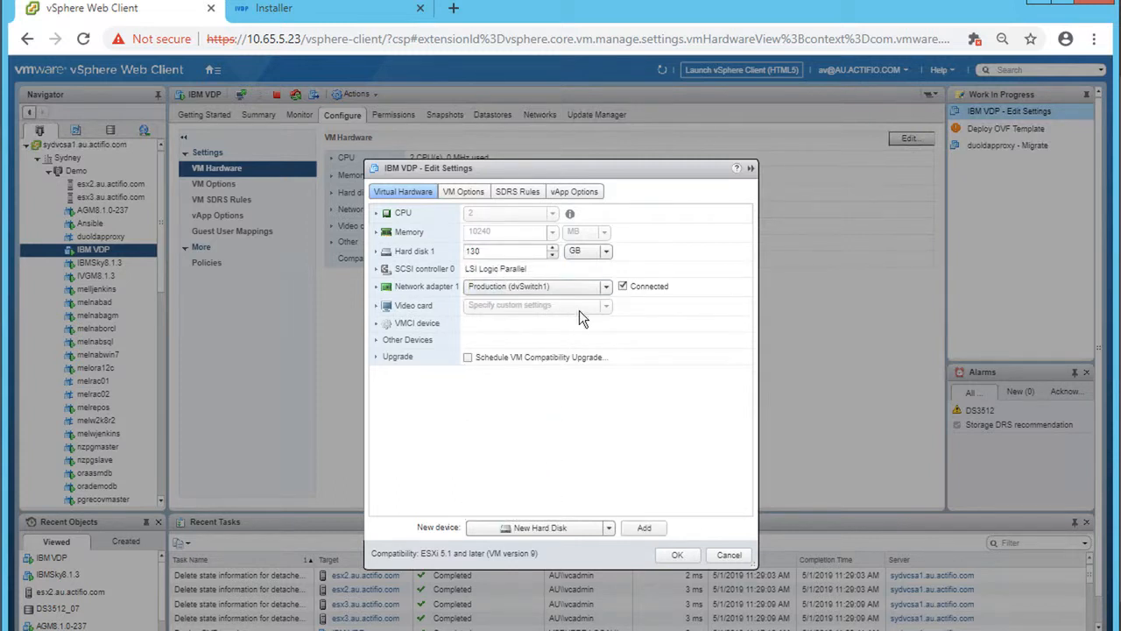
pyautogui.click(645, 529)
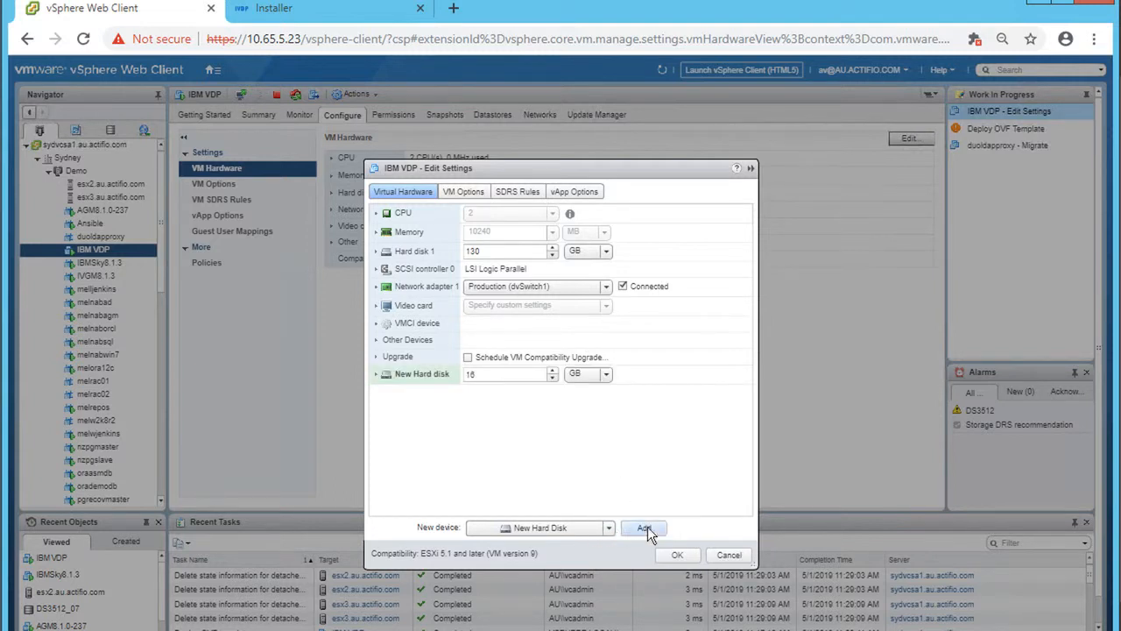
pyautogui.click(645, 528)
pyautogui.click(645, 528)
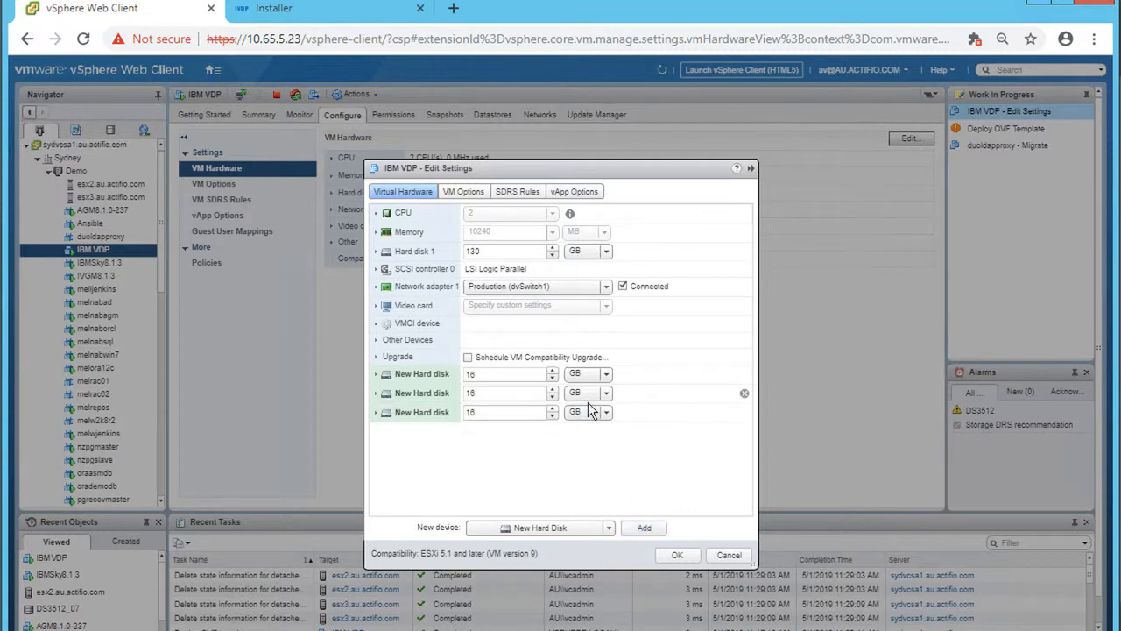
# - Size the new disks 400, 10 and 1,024 GB and apply the settings
pyautogui.click(527, 375)
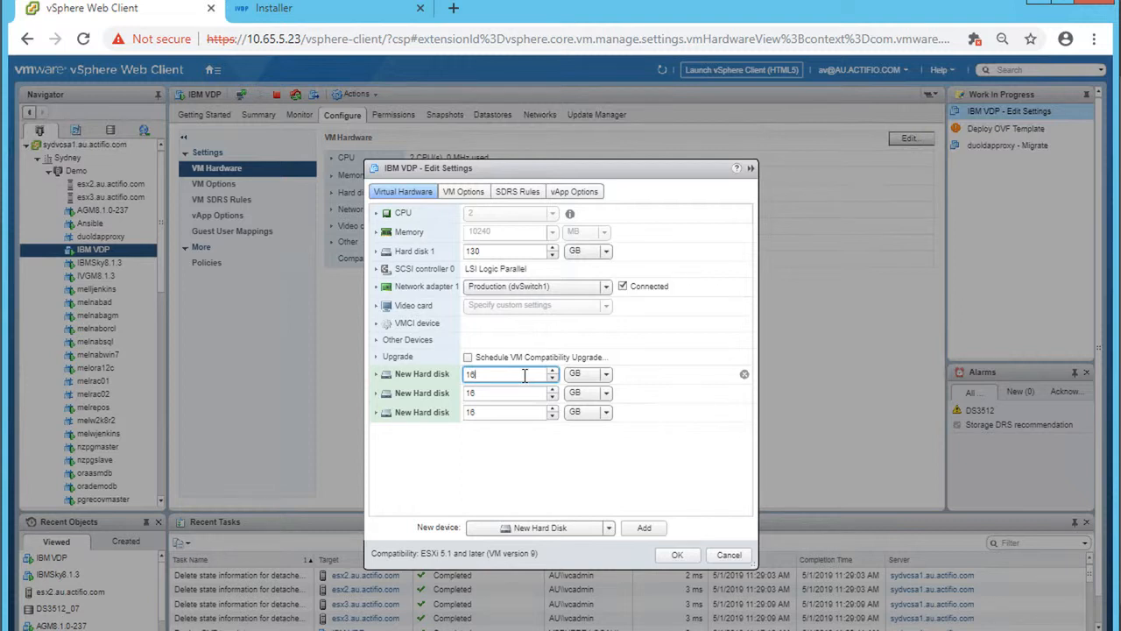
pyautogui.press('BackSpace')
pyautogui.press('BackSpace')
pyautogui.write('400')
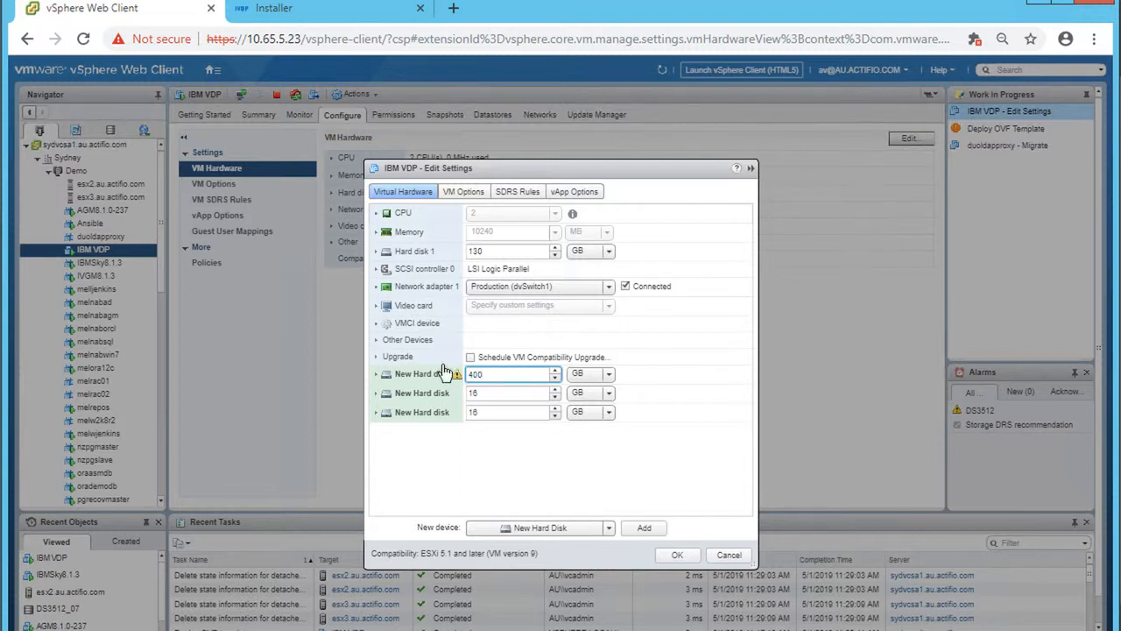
pyautogui.click(513, 392)
pyautogui.press('BackSpace')
pyautogui.write('0')
pyautogui.click(472, 412)
pyautogui.write('1')
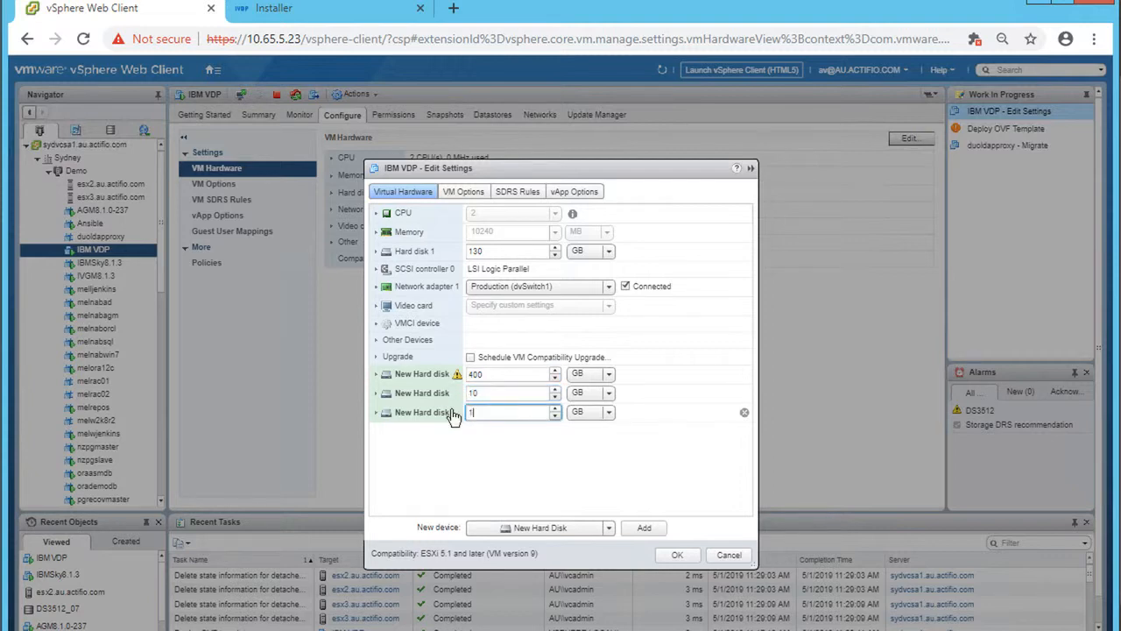
pyautogui.write(',024')
pyautogui.click(677, 554)
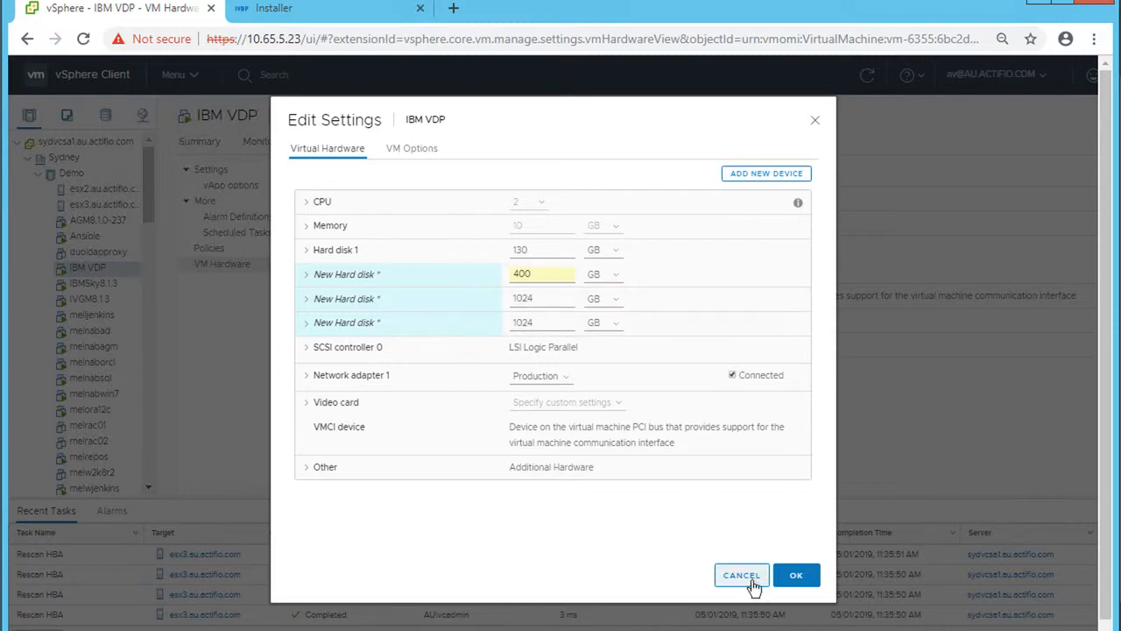
# - Save the new disks and apply the recommended datastore placement
pyautogui.click(797, 576)
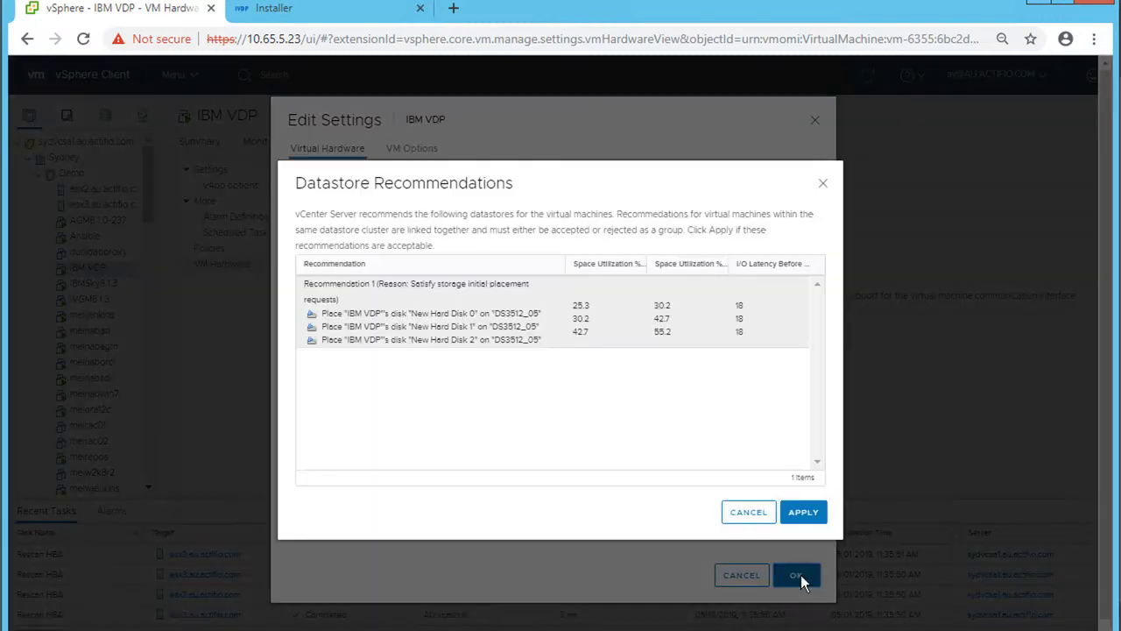
pyautogui.click(800, 512)
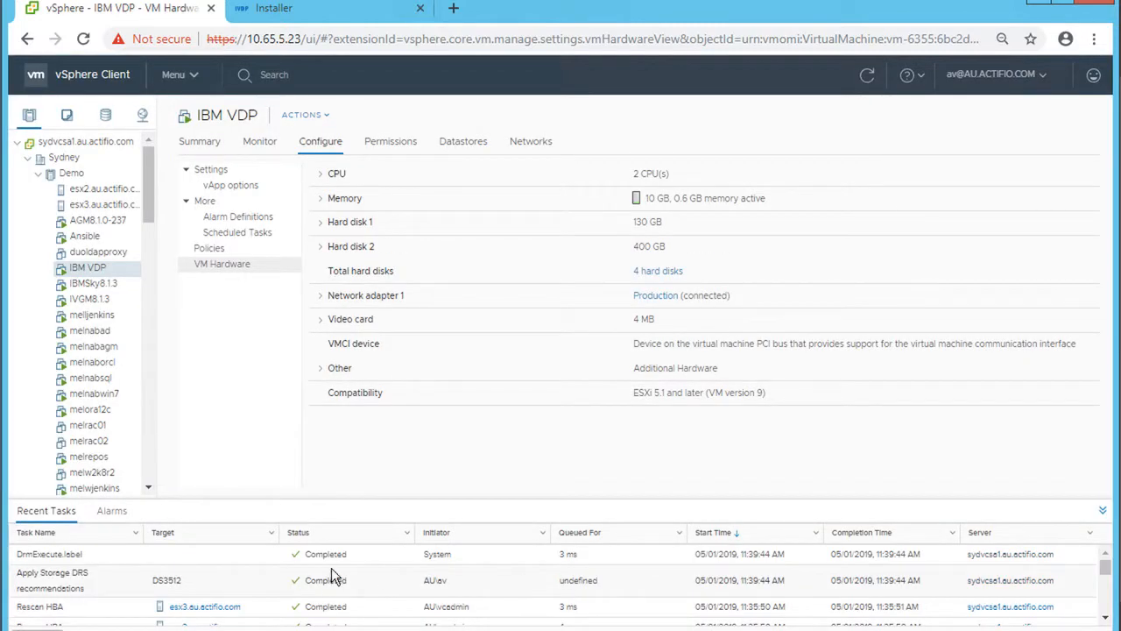
# - Back in the appliance installer, rescan to refresh the list of available disks
pyautogui.click(304, 12)
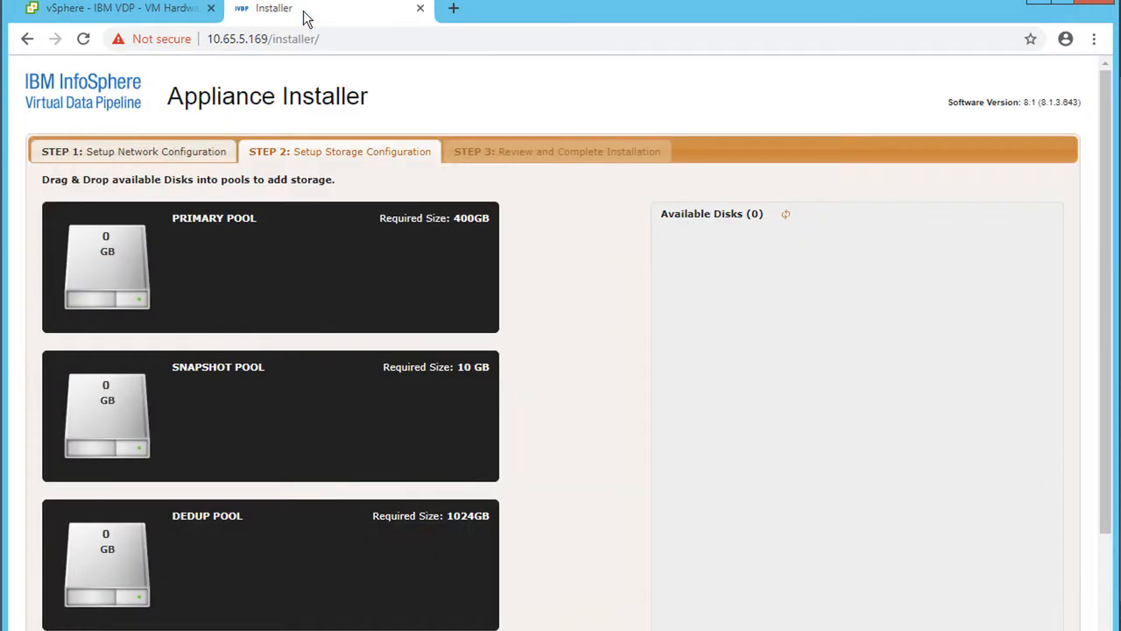
pyautogui.click(786, 215)
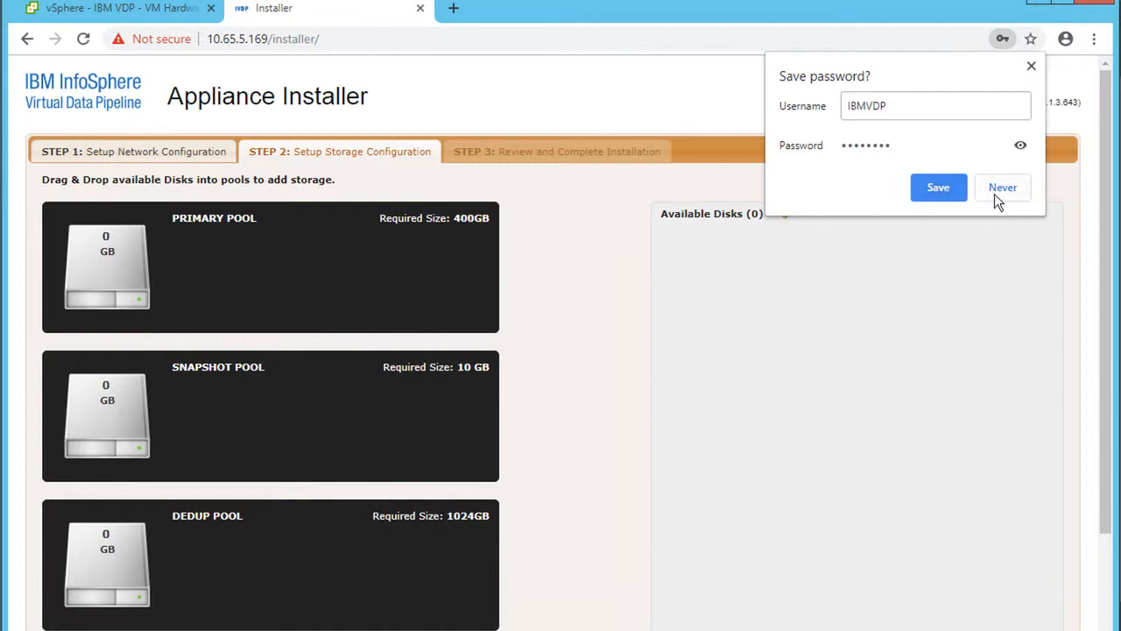
pyautogui.click(1001, 189)
pyautogui.click(788, 218)
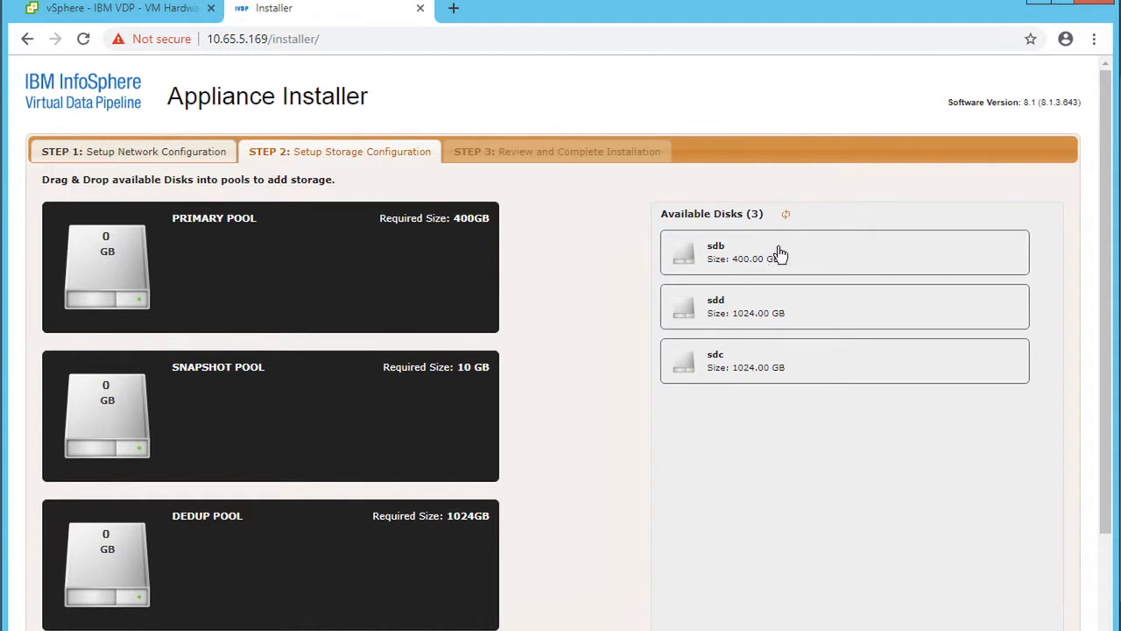
# - Assign sdb to the Primary Pool, sdd to Snapshot and sdc to Dedup, then validate the installation
pyautogui.moveTo(780, 254); pyautogui.dragTo(394, 243)
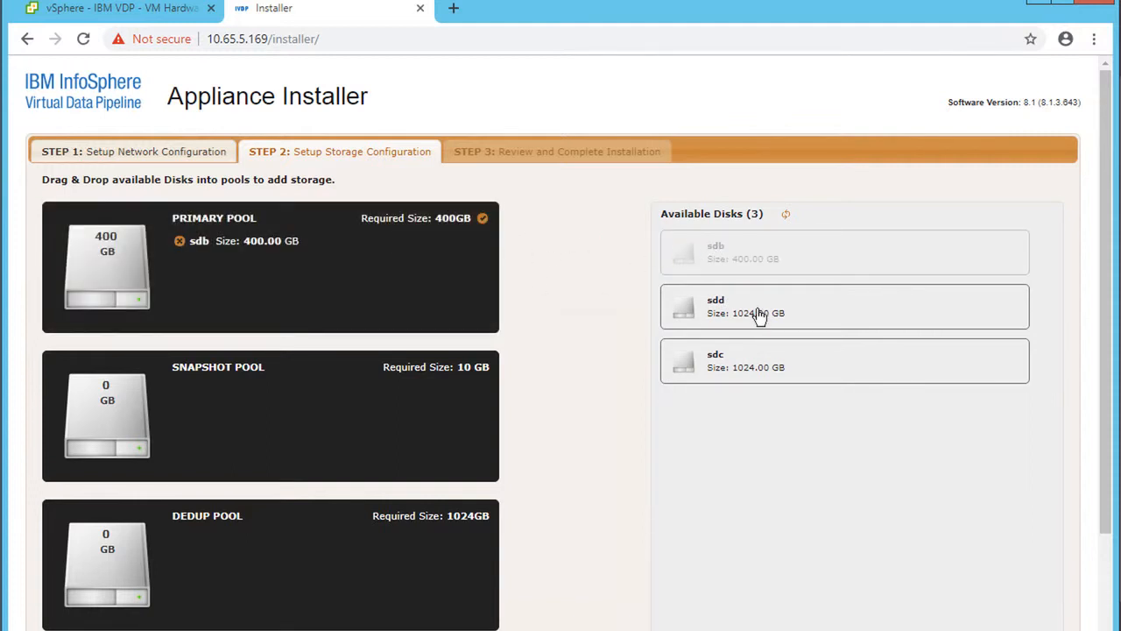
pyautogui.moveTo(735, 318); pyautogui.dragTo(372, 401)
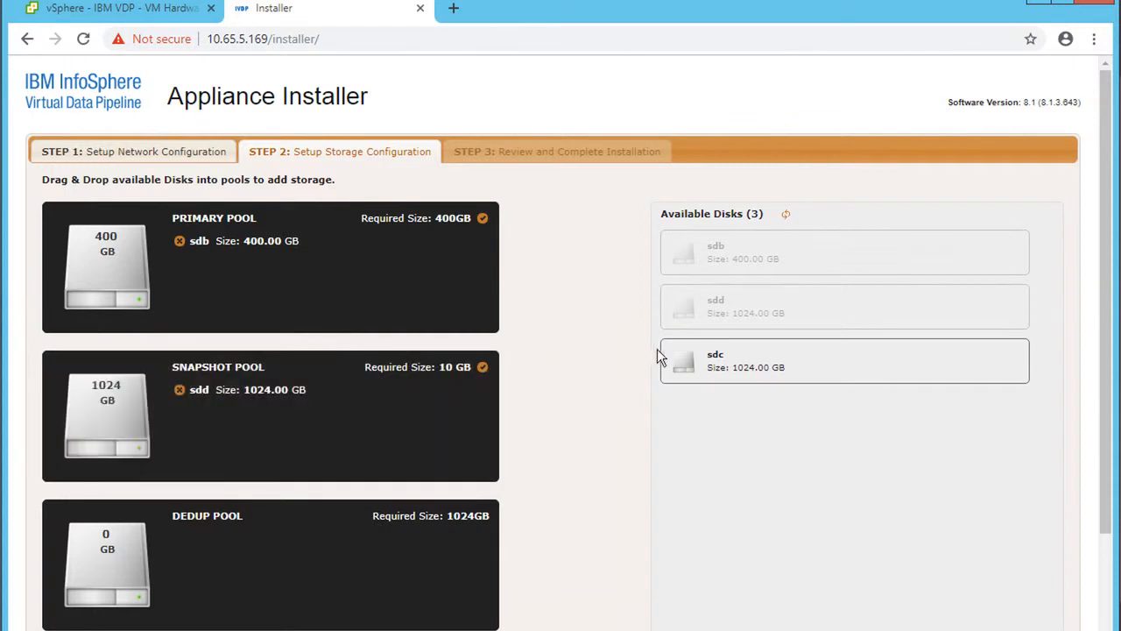
pyautogui.moveTo(718, 357); pyautogui.dragTo(425, 508)
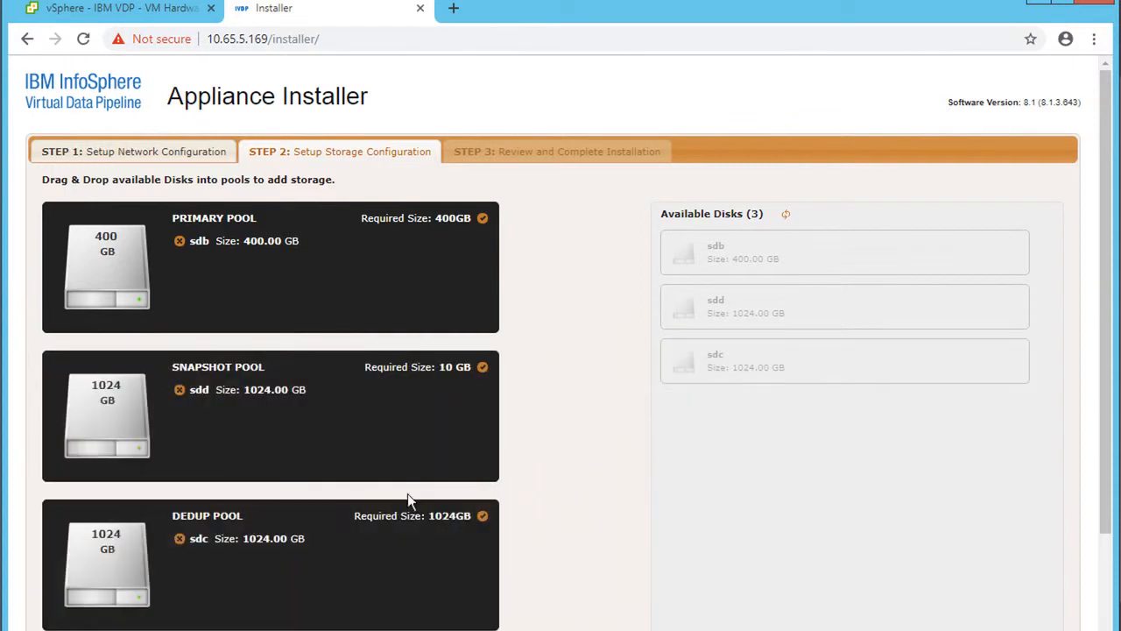
pyautogui.scroll(-1, 423, 520)
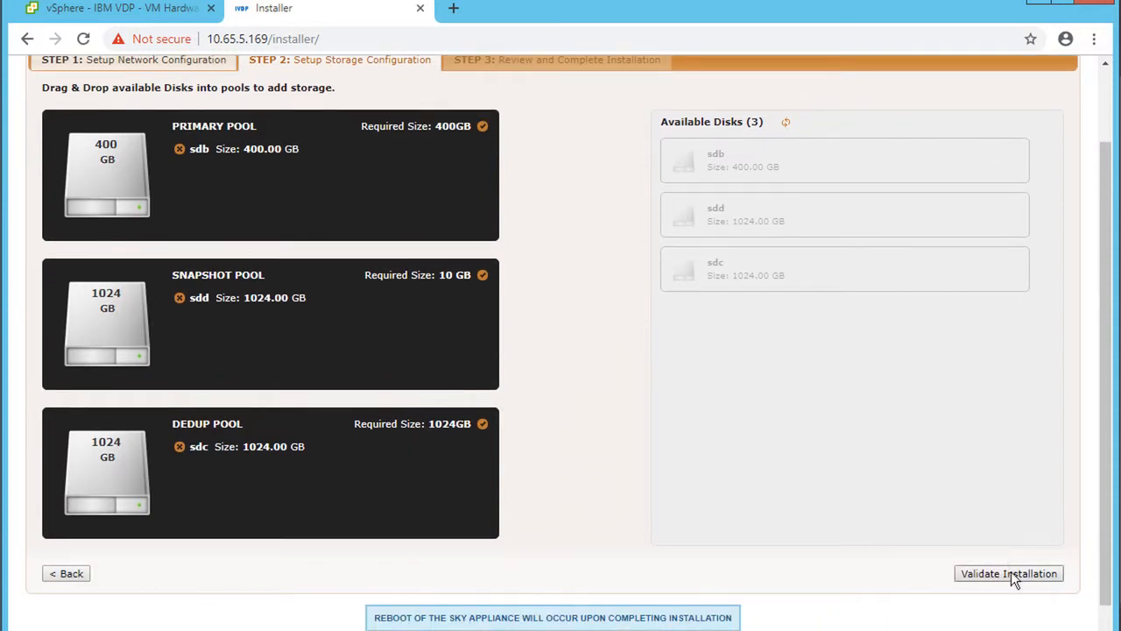
pyautogui.click(1013, 580)
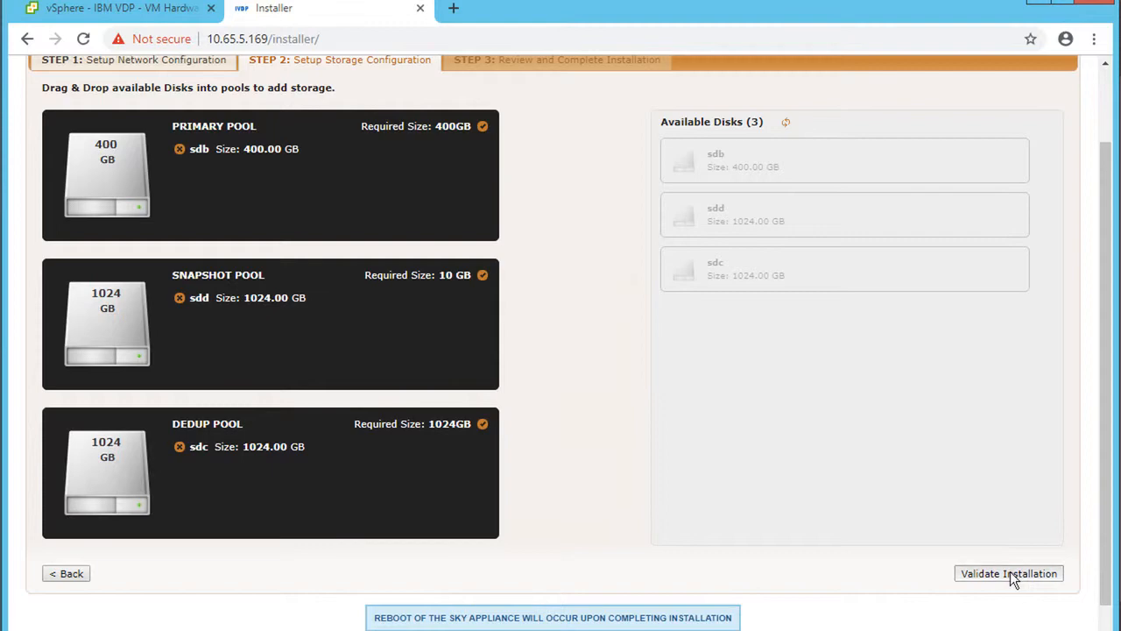
pyautogui.scroll(1, 813, 396)
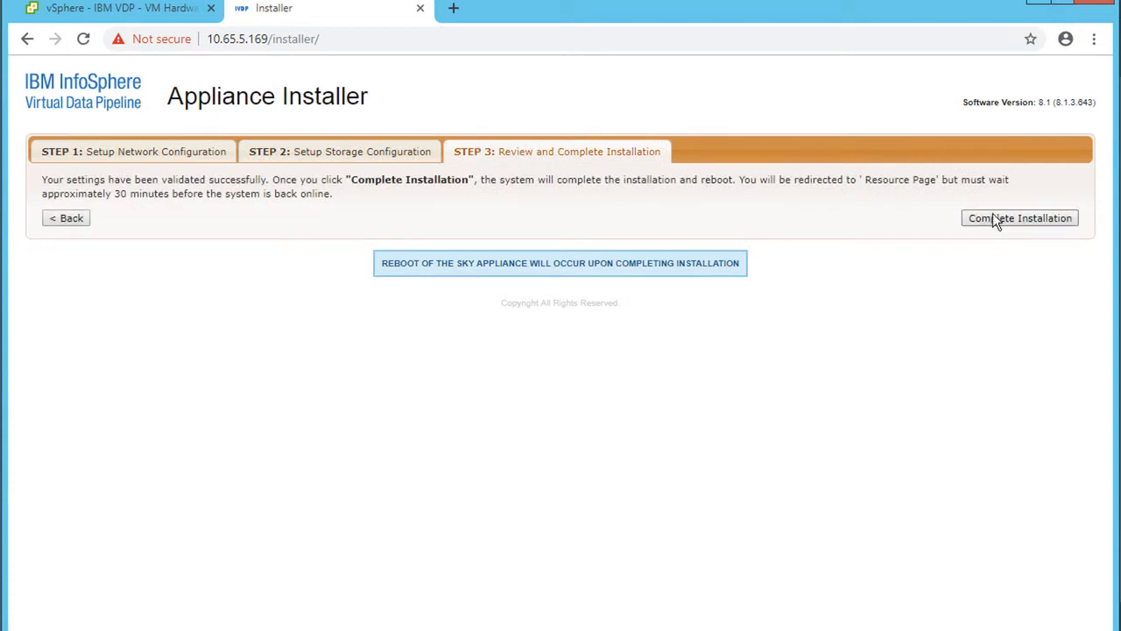
# - Start Complete Installation on Step 3 so the appliance installs and reboots
pyautogui.click(1026, 217)
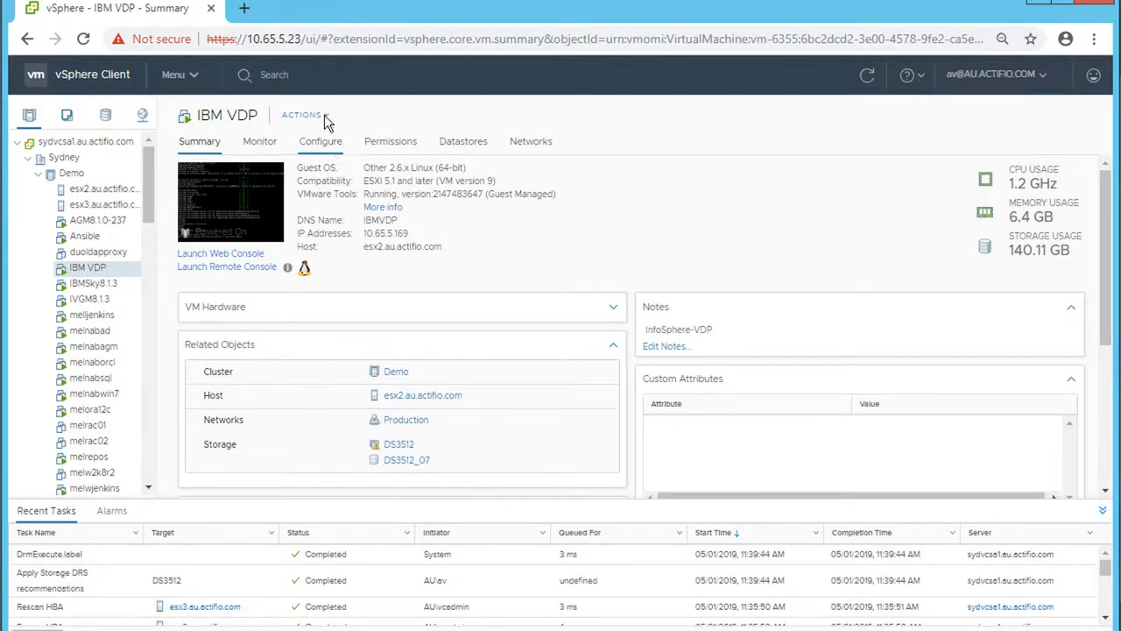
pyautogui.click(244, 9)
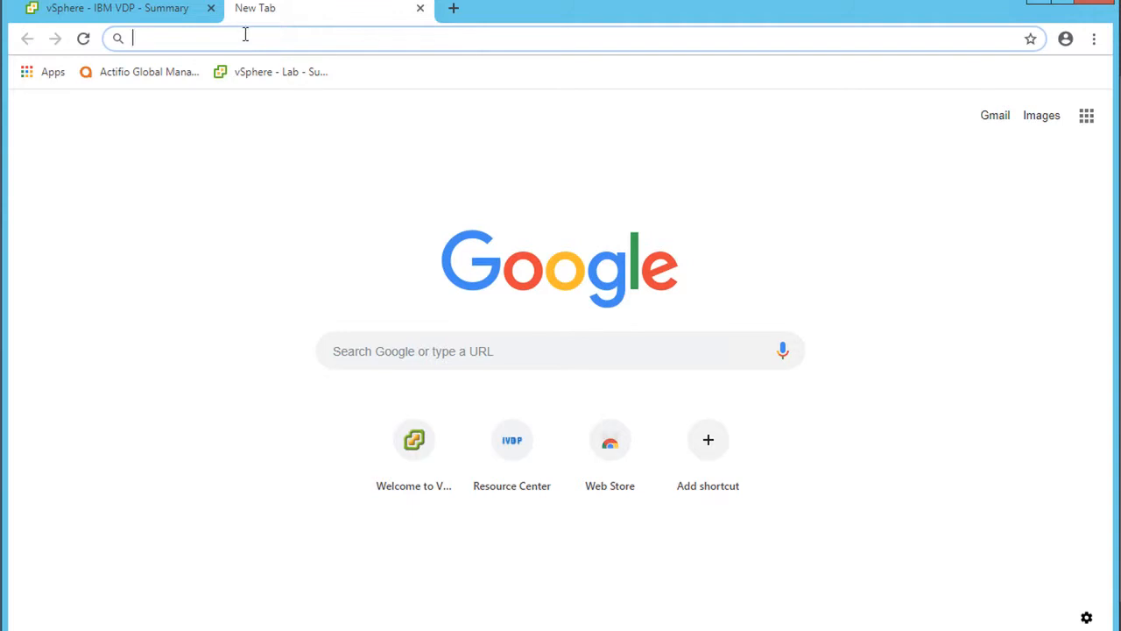
pyautogui.write('https://10.65.5.169/')
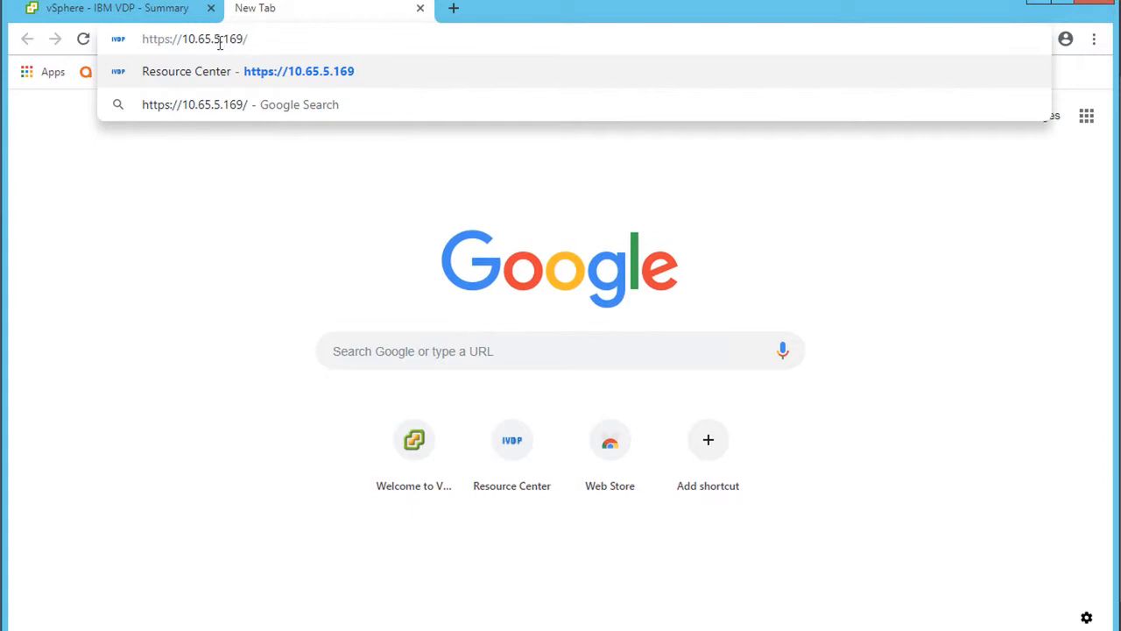
pyautogui.press('Return')
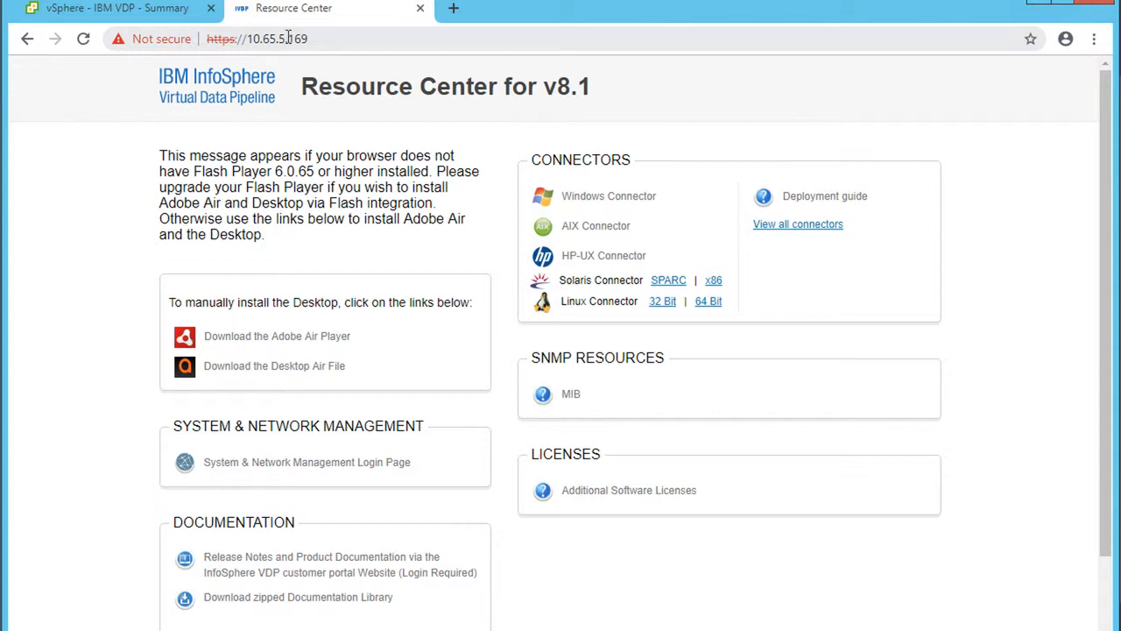
pyautogui.click(178, 8)
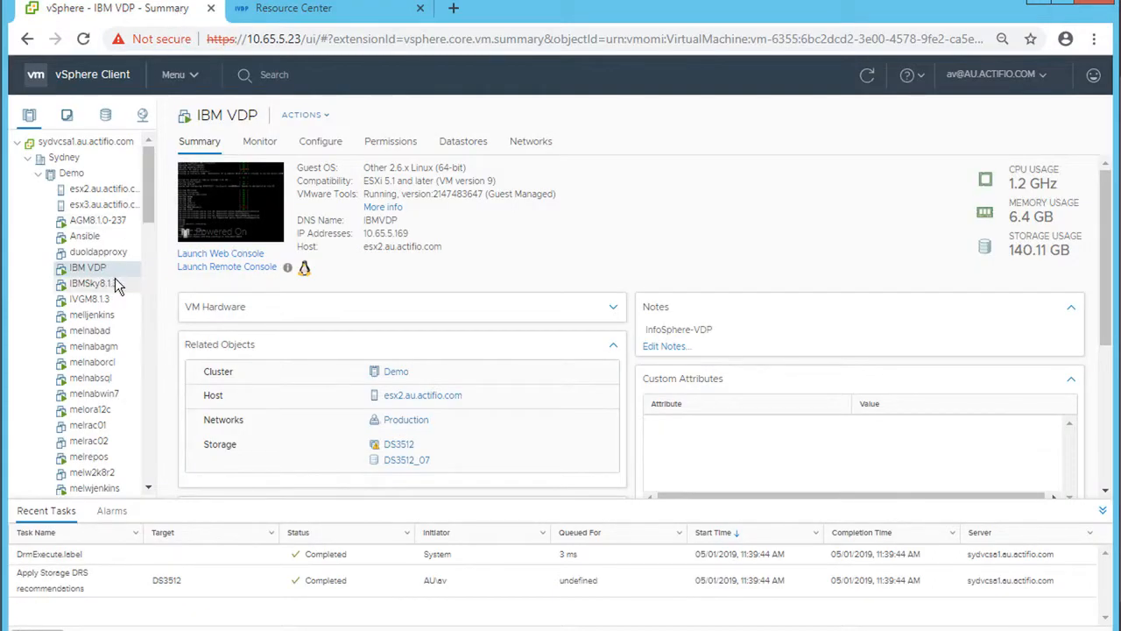
pyautogui.click(110, 220)
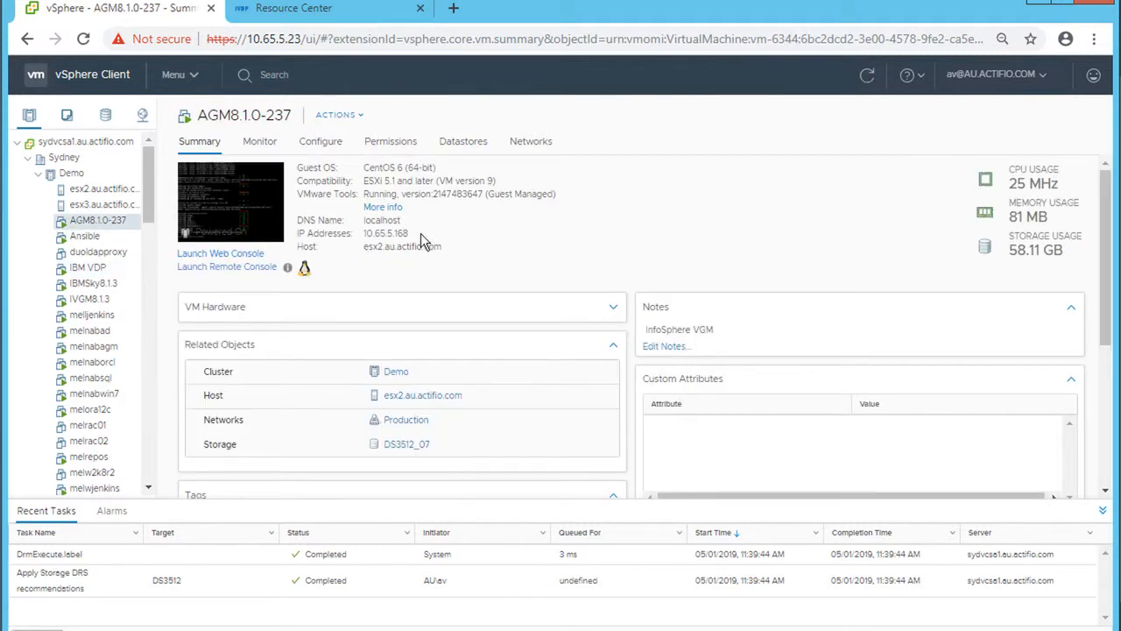
# - Open 10.65.5.168 in a new tab and proceed past the certificate warning
pyautogui.click(453, 8)
pyautogui.write('10.65.')
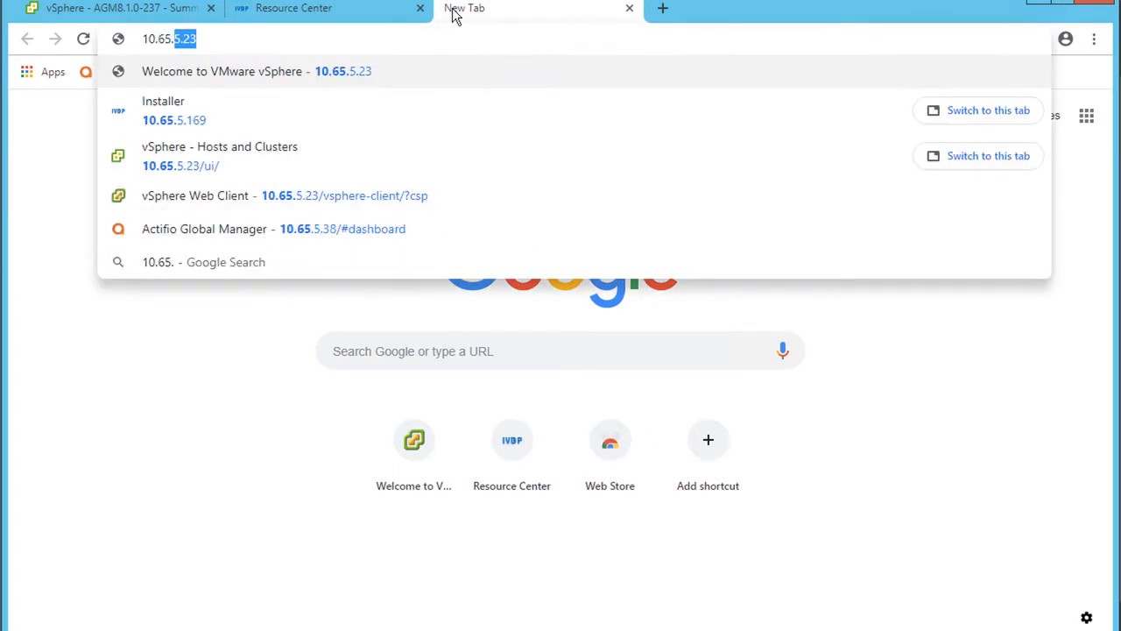
pyautogui.write('5.16')
pyautogui.write('8')
pyautogui.press('Return')
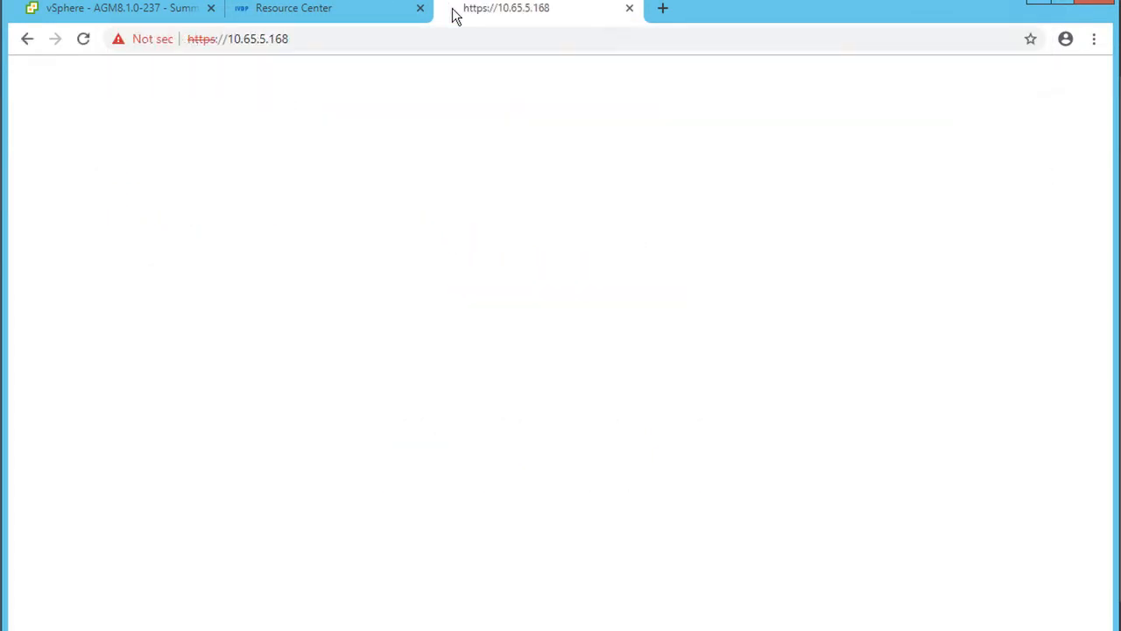
pyautogui.click(352, 414)
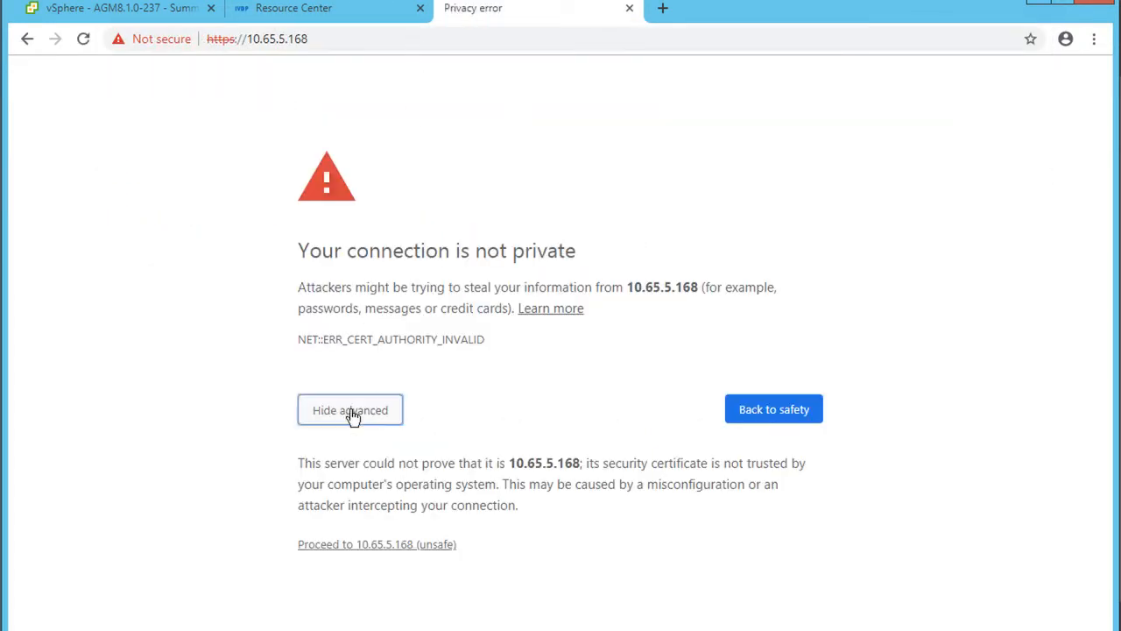
pyautogui.click(391, 545)
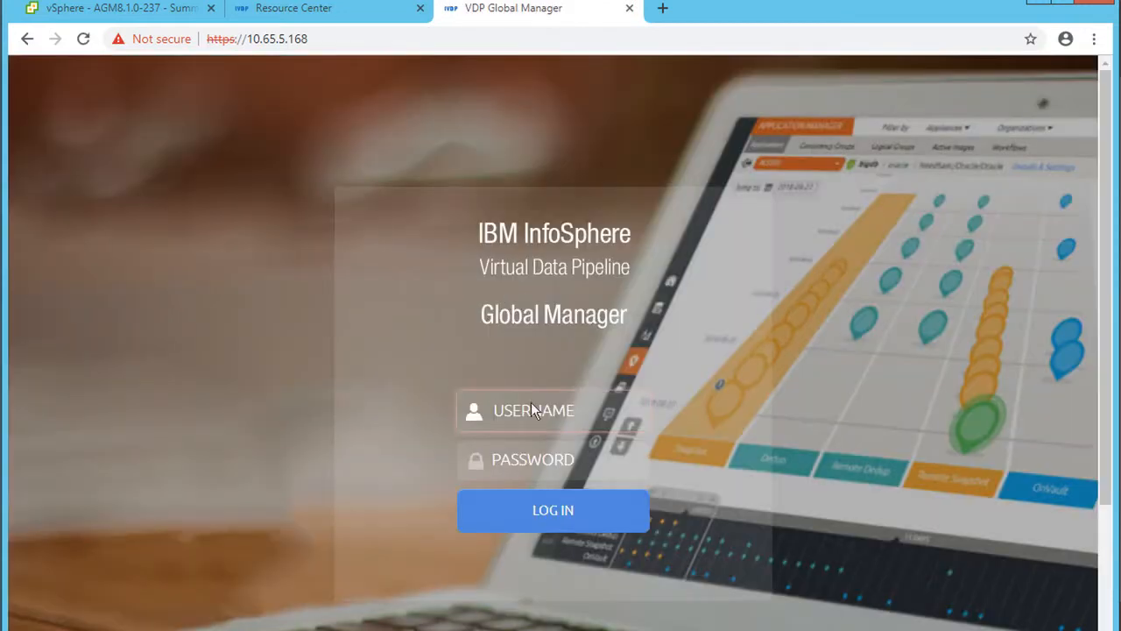
# - Sign in to the Global Manager with the admin username and its password
pyautogui.write('admin')
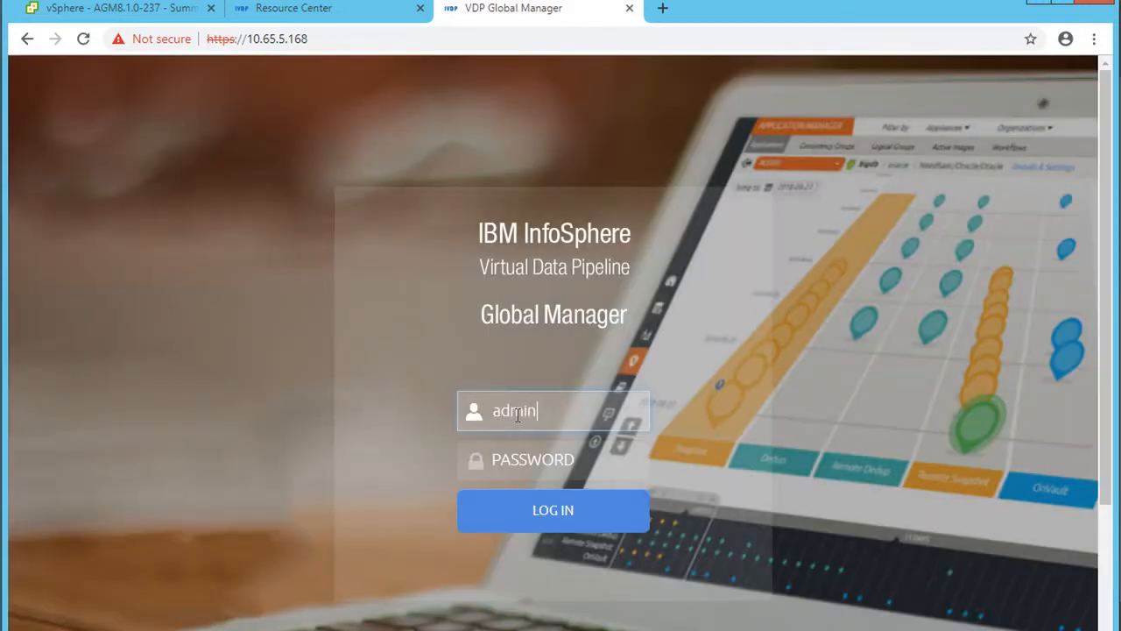
pyautogui.press('Tab')
pyautogui.write('password')
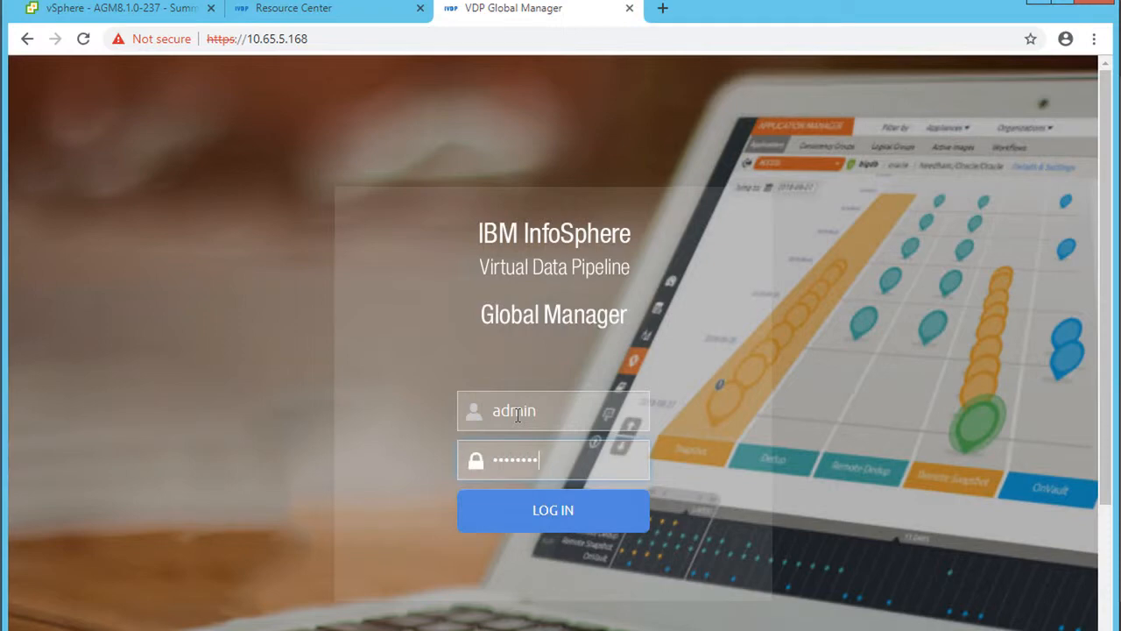
pyautogui.press('Return')
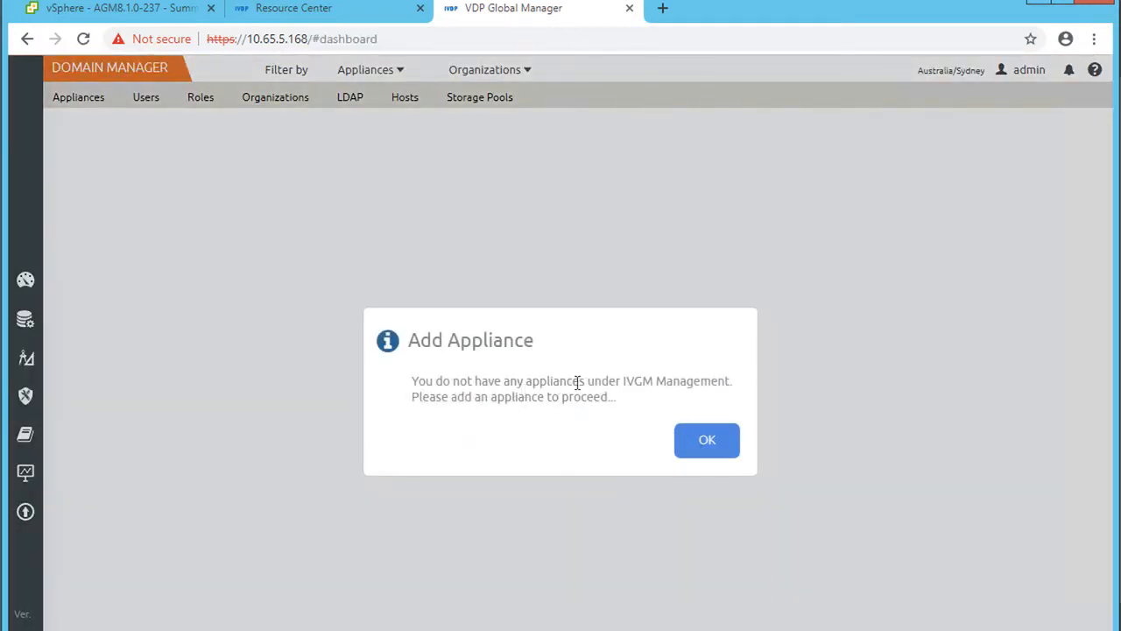
# - Enter appliance IP 10.65.5.169 and the admin password, then run the Add Appliance dry run
pyautogui.click(729, 441)
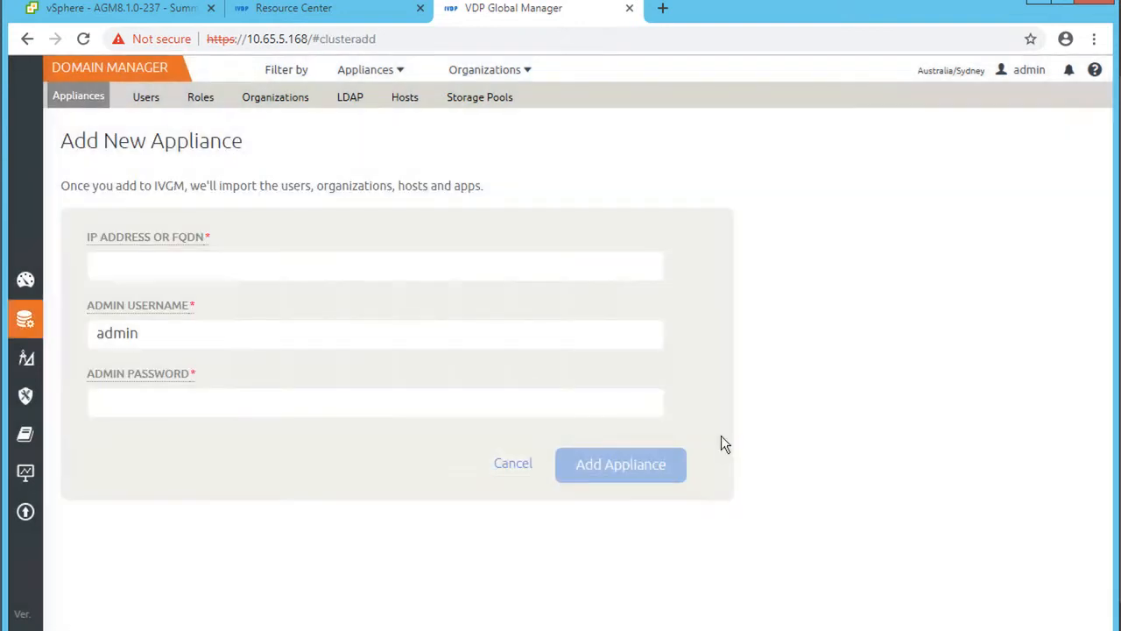
pyautogui.click(255, 263)
pyautogui.write('10')
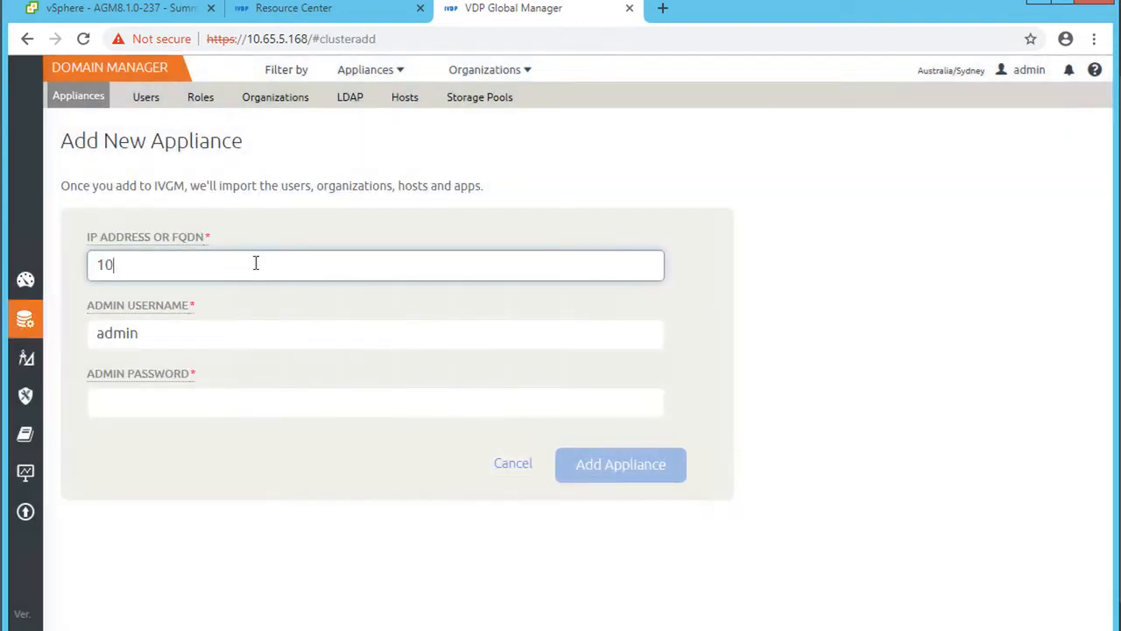
pyautogui.write('.65.5.169')
pyautogui.click(302, 11)
pyautogui.click(480, 15)
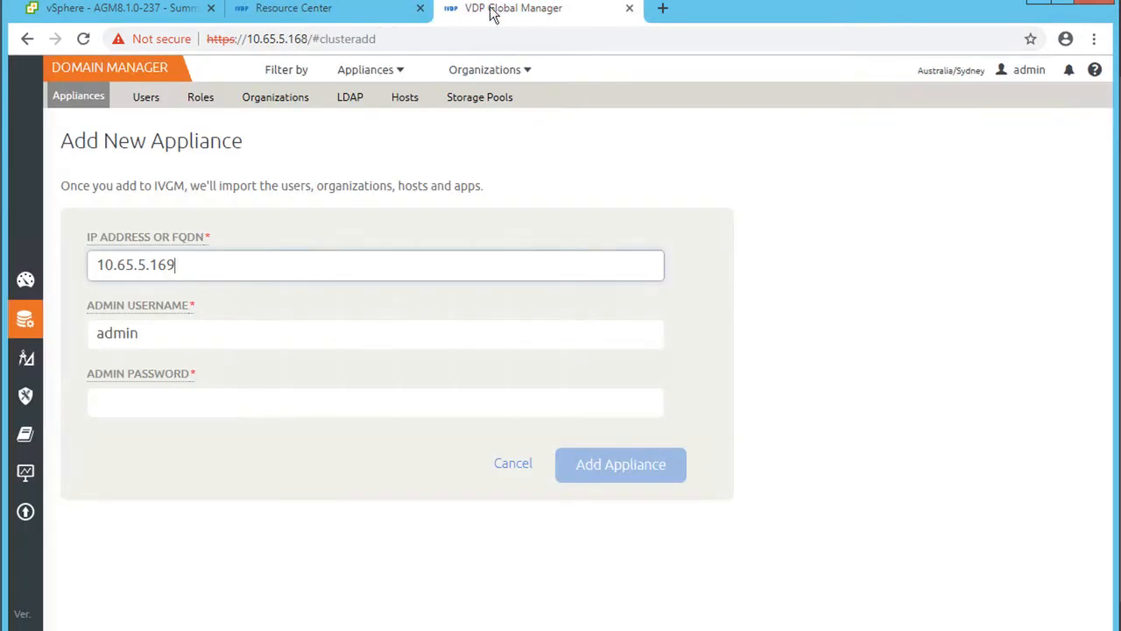
pyautogui.click(162, 396)
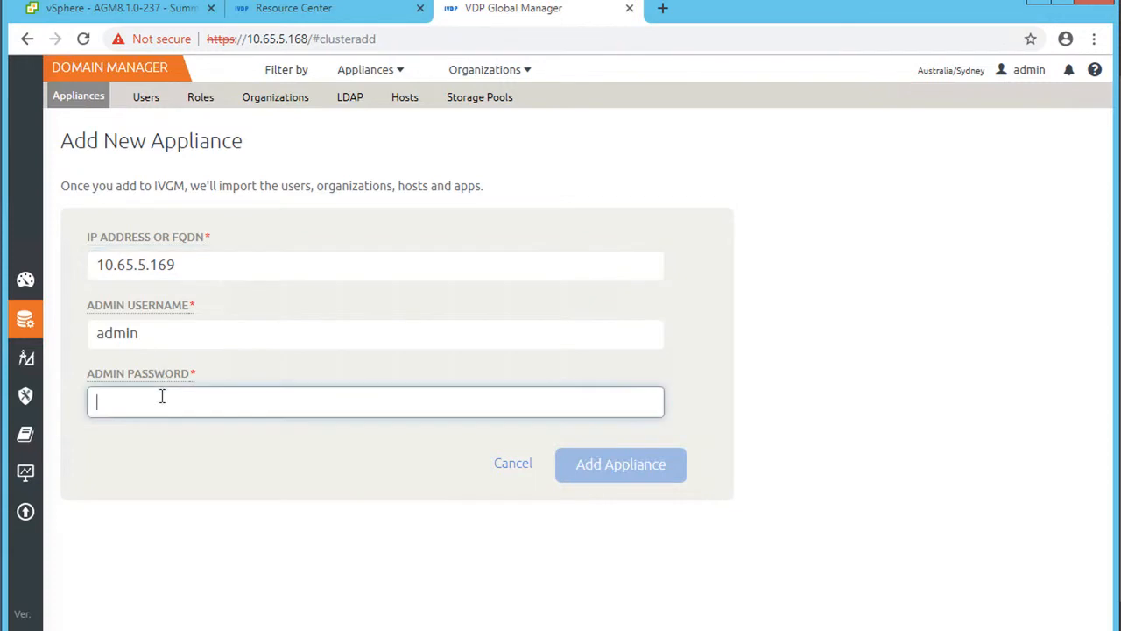
pyautogui.write('password')
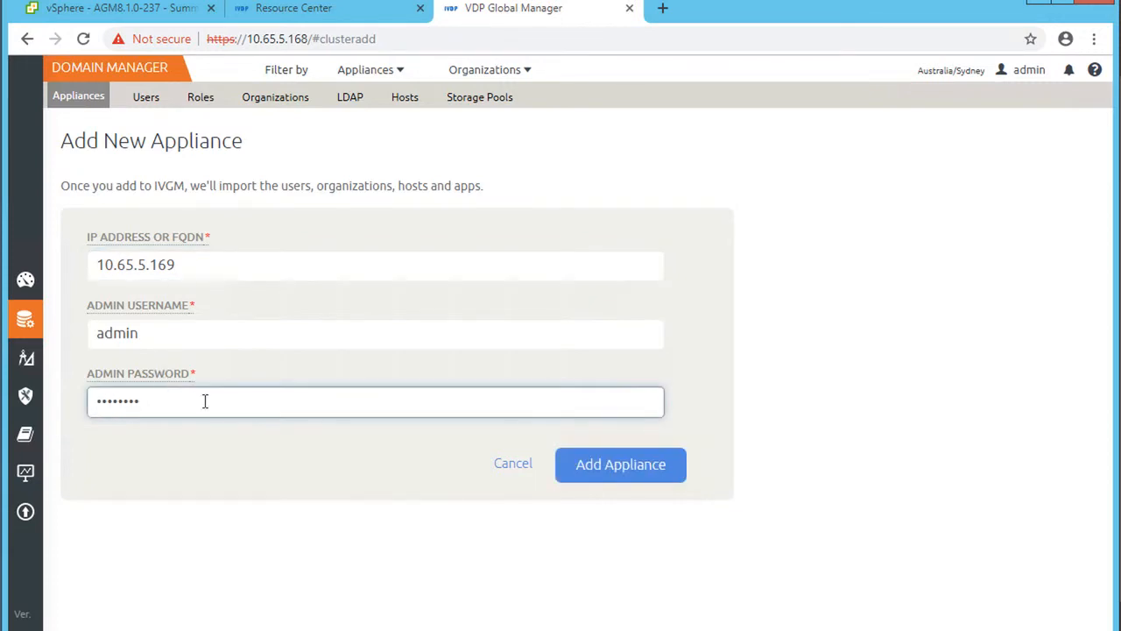
pyautogui.click(634, 469)
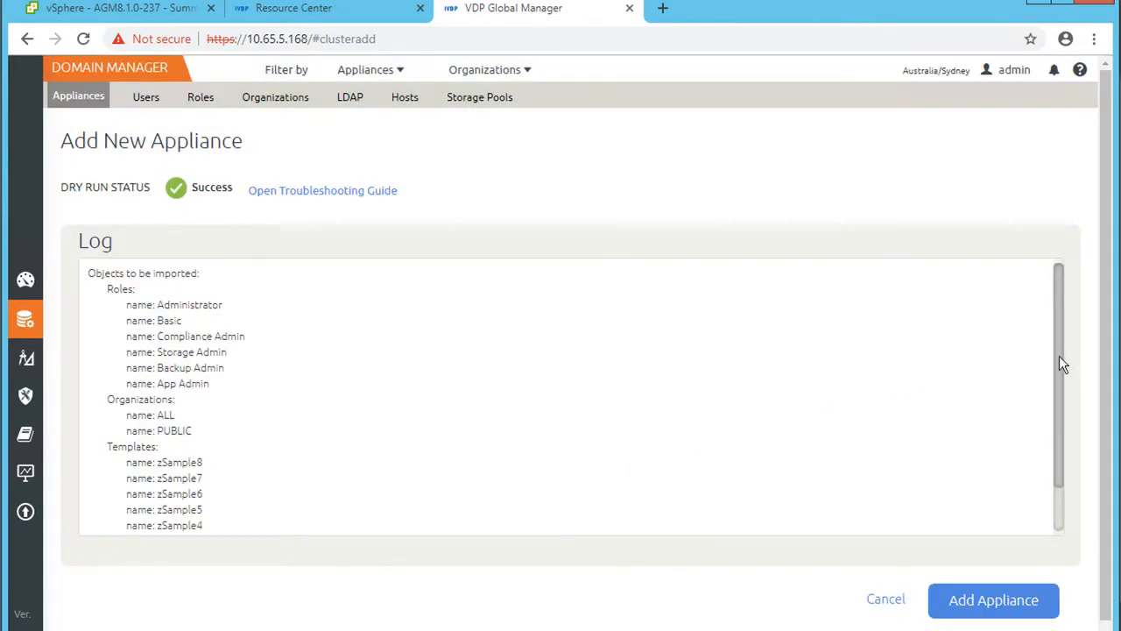
# - Review the dry-run results, confirm adding the IBMVDP appliance, and close the import summary
pyautogui.scroll(-2, 1060, 385)
pyautogui.scroll(1, 1062, 403)
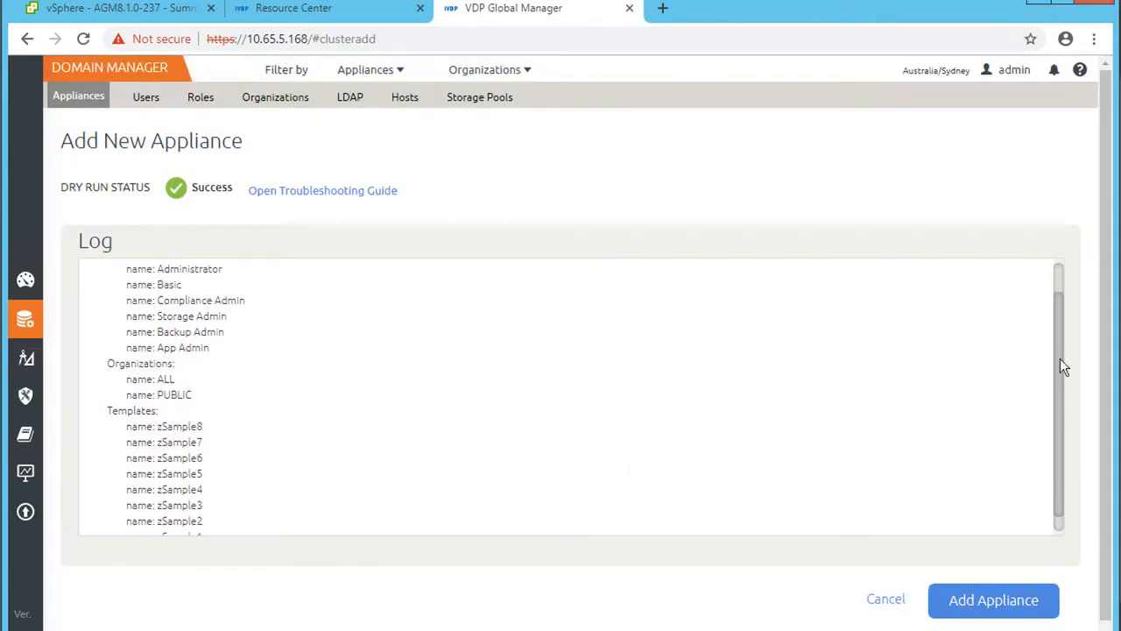
pyautogui.scroll(1, 1060, 351)
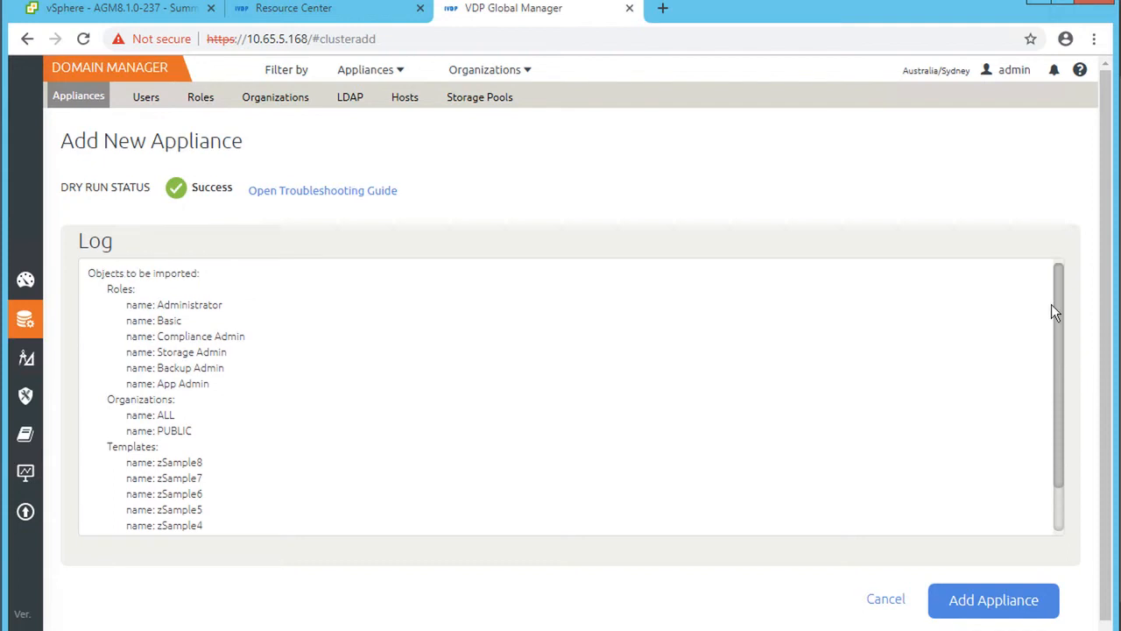
pyautogui.click(994, 599)
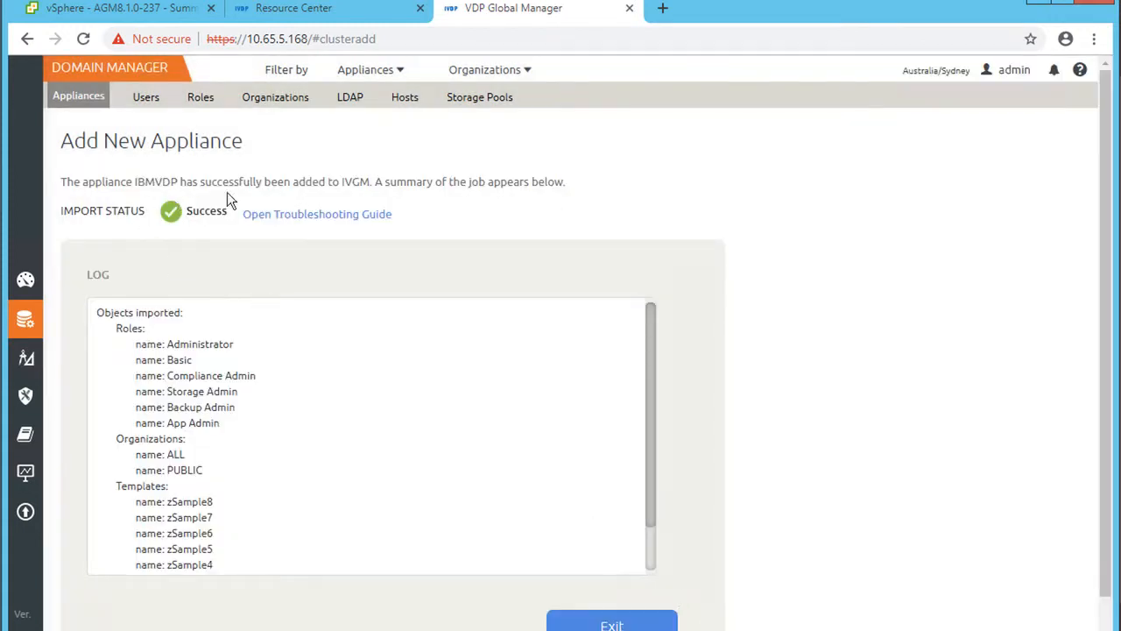
pyautogui.click(611, 623)
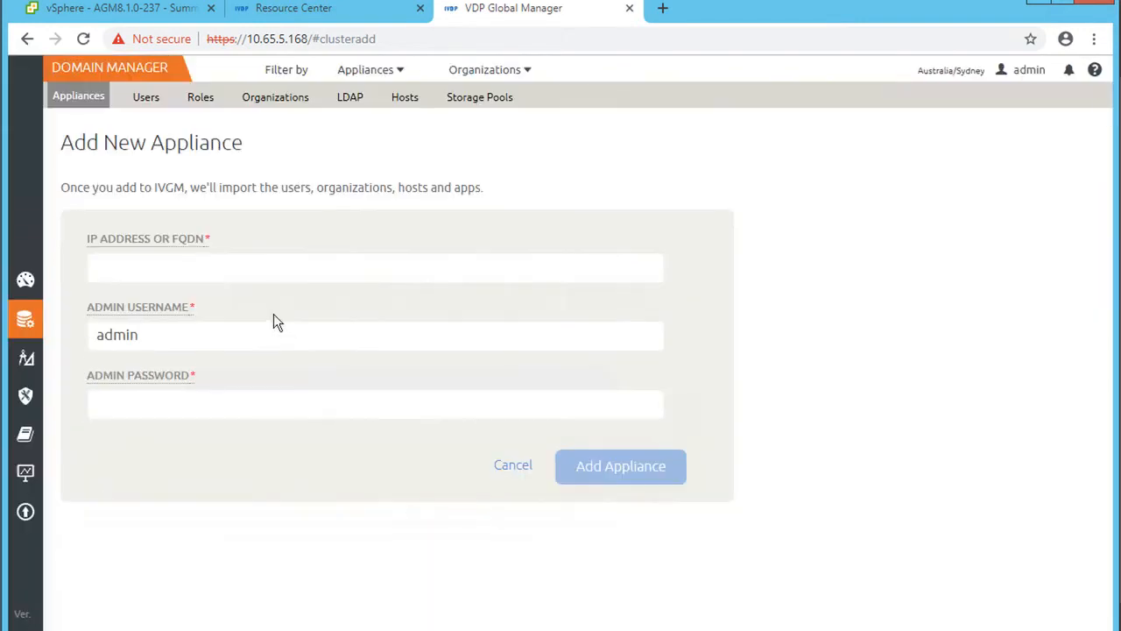
# - From the dashboard, open Domain Manager's Appliances list showing IBMVDP at 10.65.5.169
pyautogui.click(51, 274)
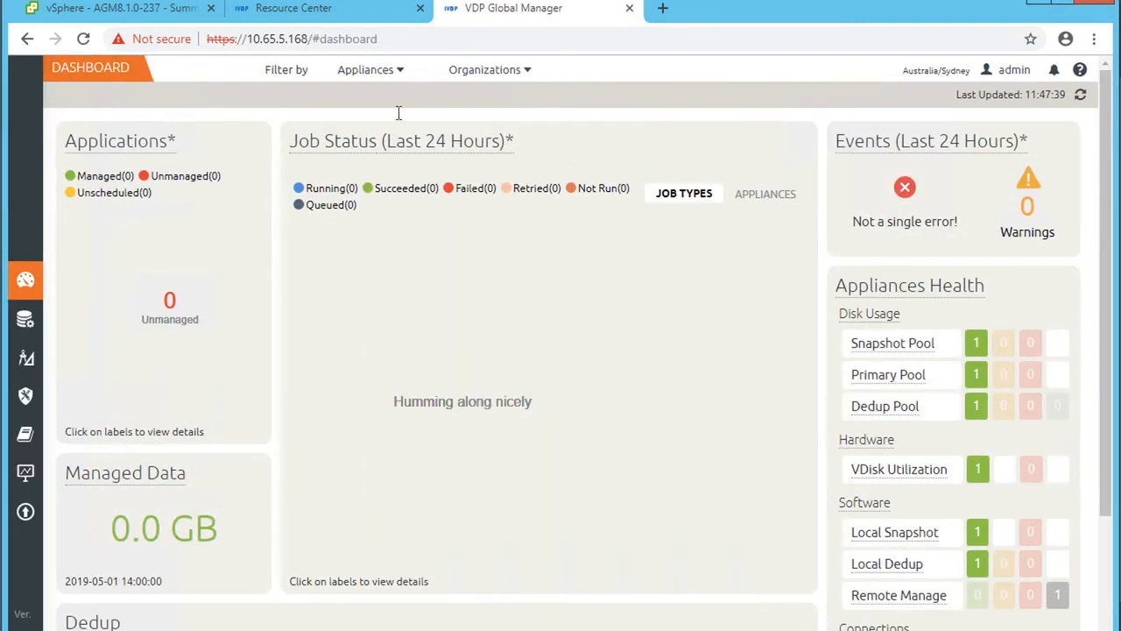
pyautogui.click(397, 70)
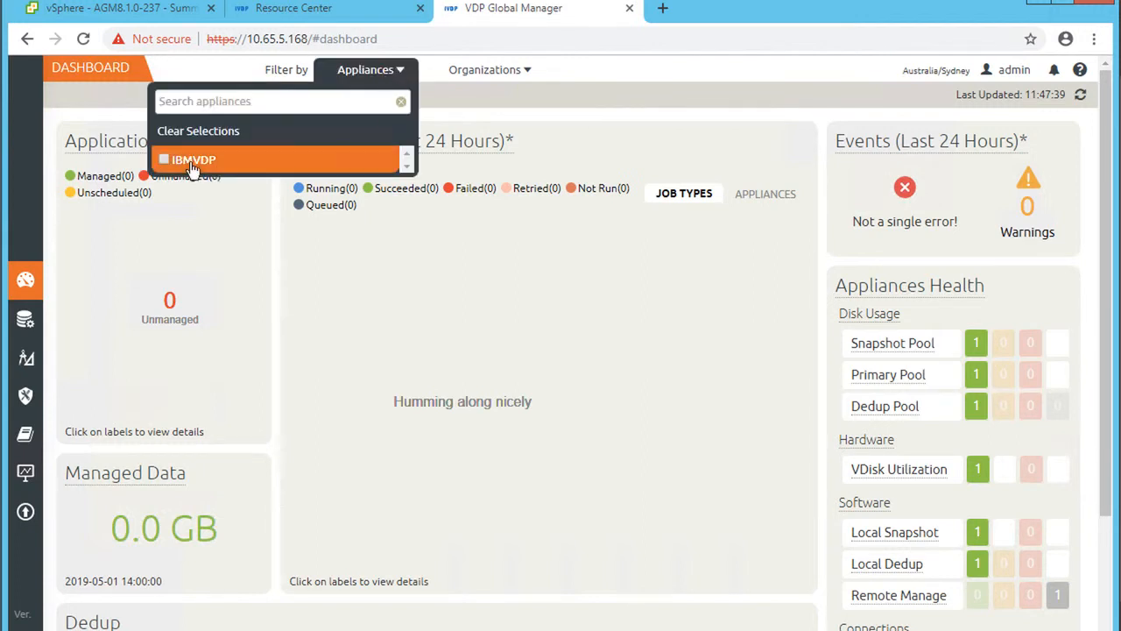
pyautogui.click(26, 320)
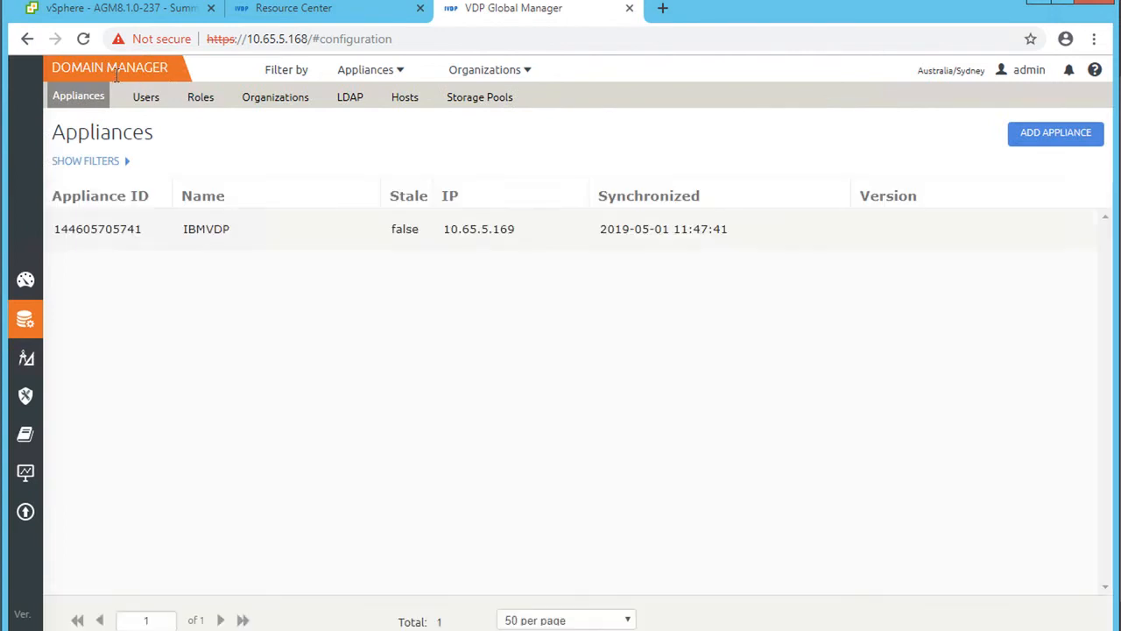